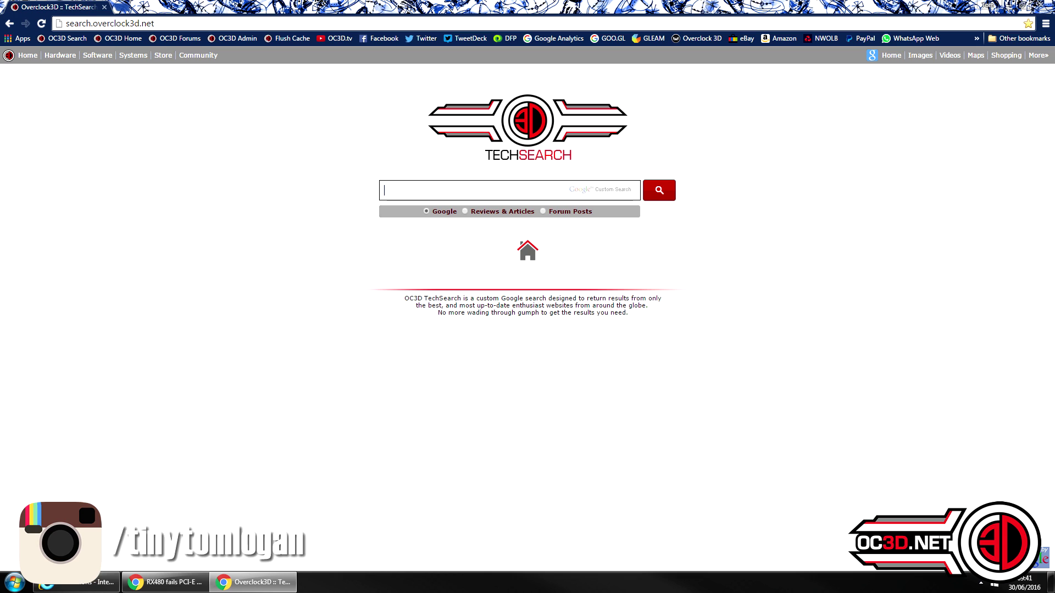
- Search the web for "cablemod" and open the CableMod Configurator page
text(cablemod)
key(Return)
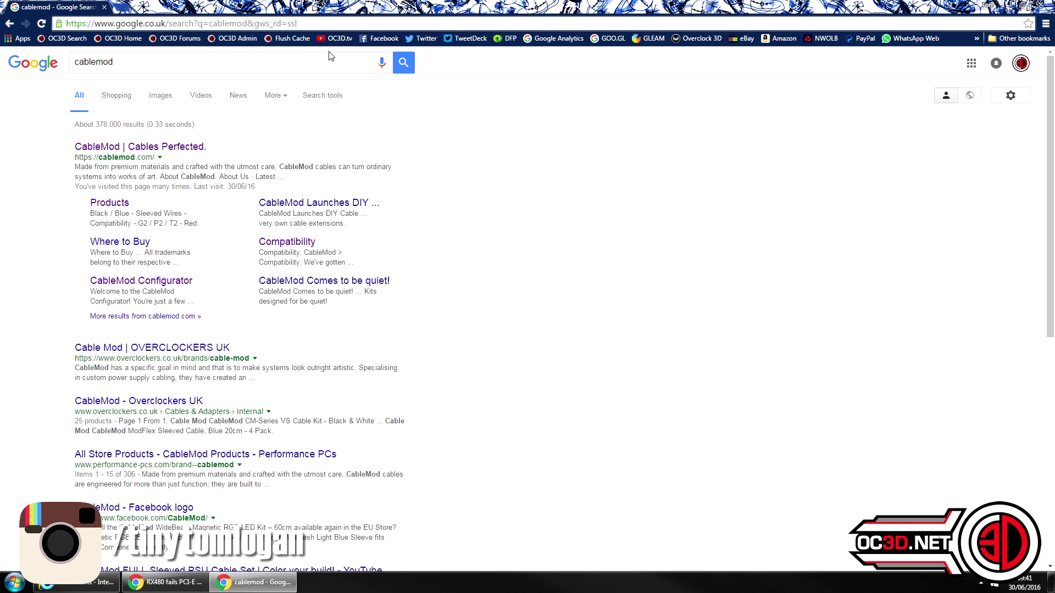
click(177, 153)
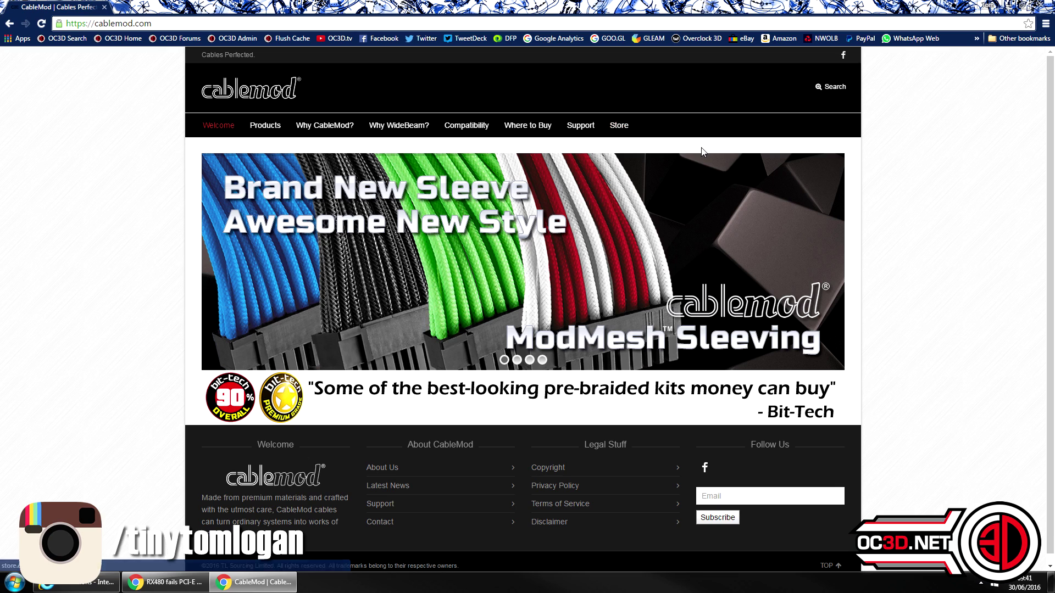
key(alt+Left)
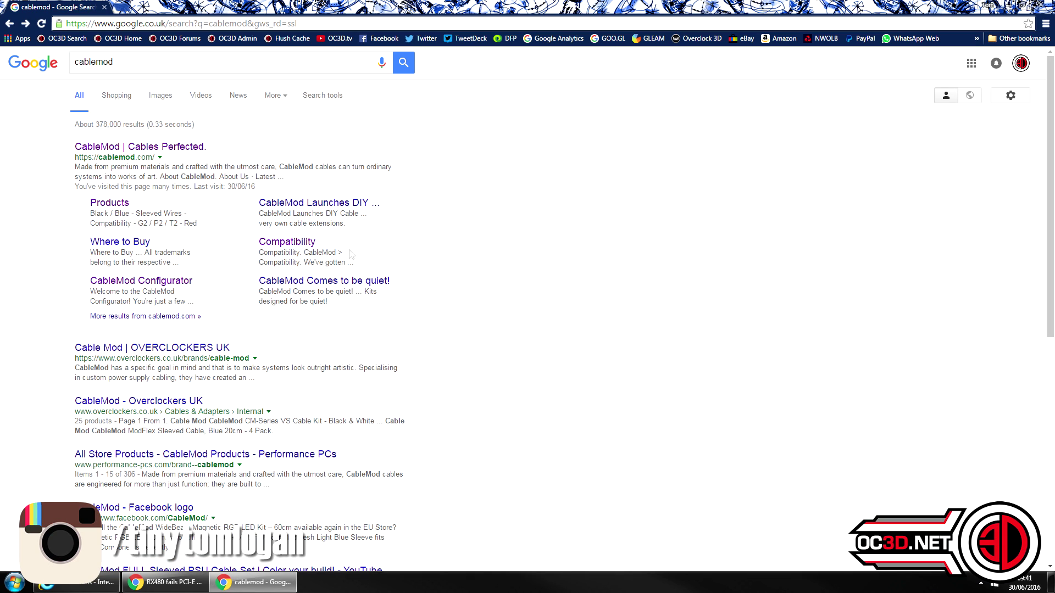
click(140, 283)
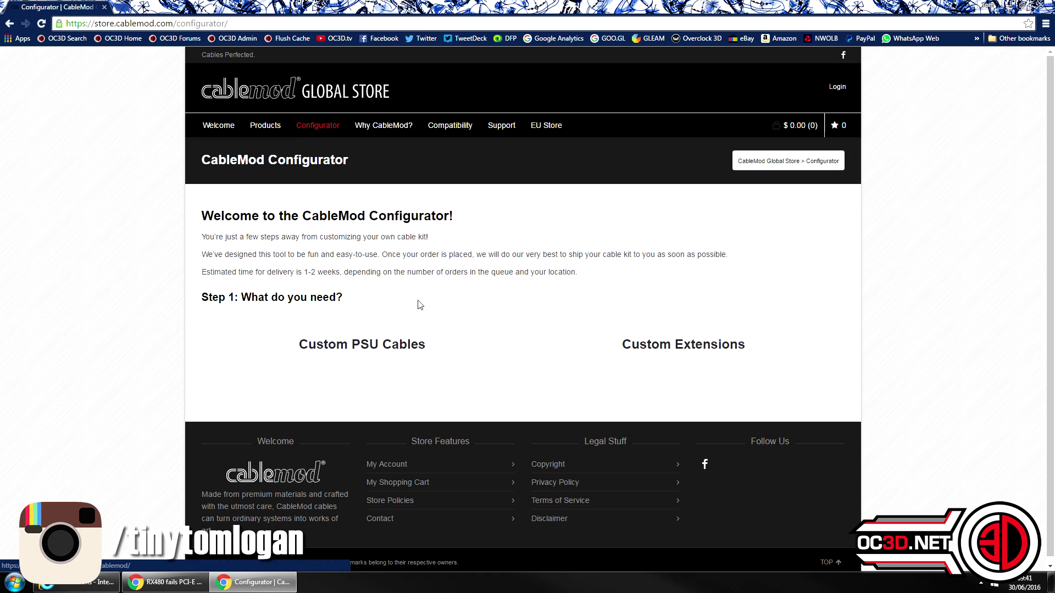
- Choose Custom PSU Cables with the ModFlex (Paracord) sleeve type
click(347, 352)
scroll(455, 293, down, 3)
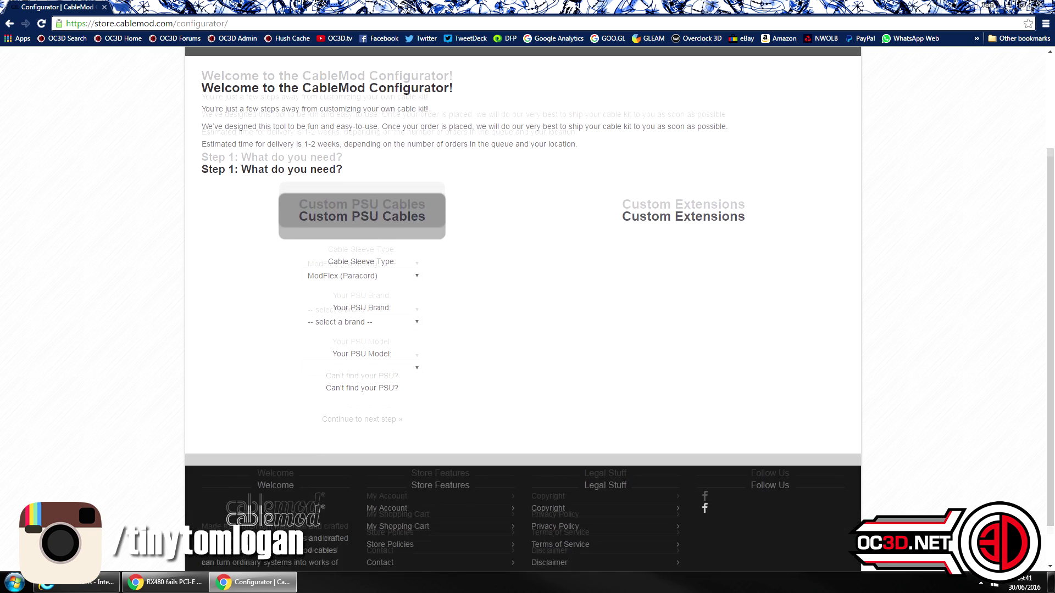
click(412, 229)
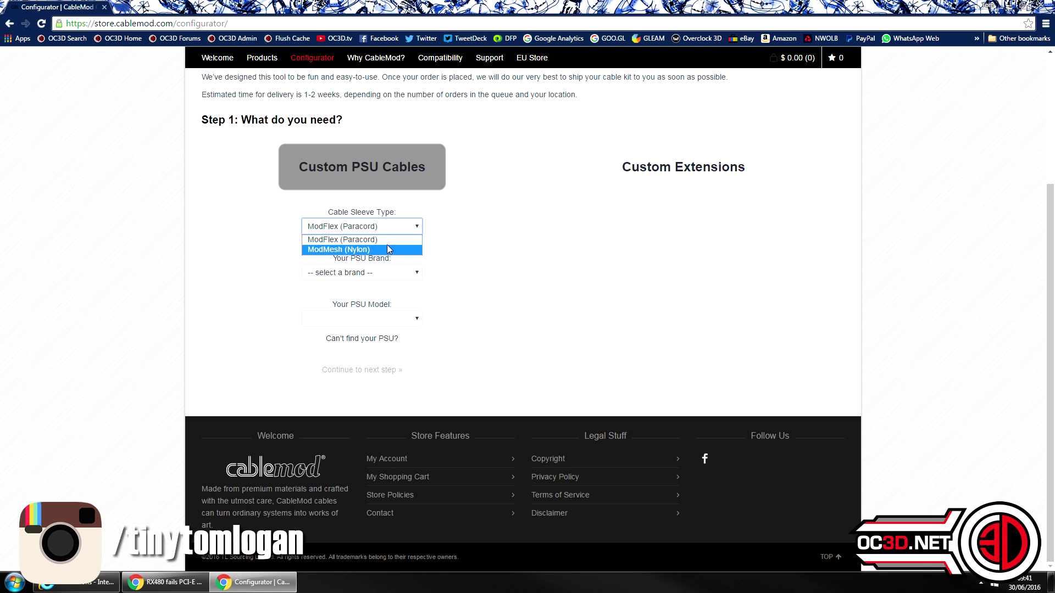
click(357, 239)
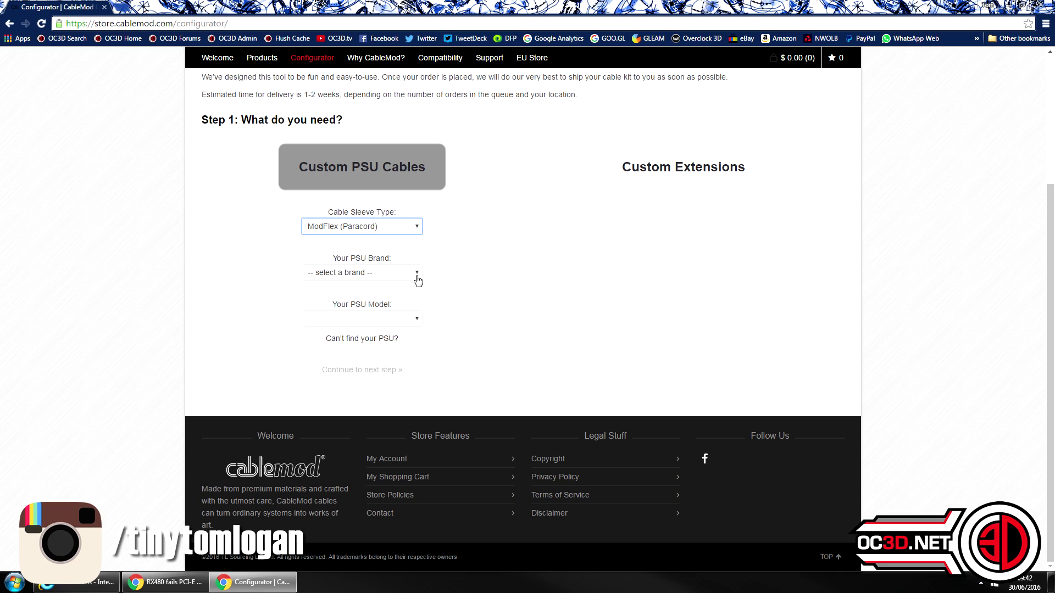
- Set the PSU brand to Corsair and the model to RM1000i, and continue to the cable and length configuration
click(340, 274)
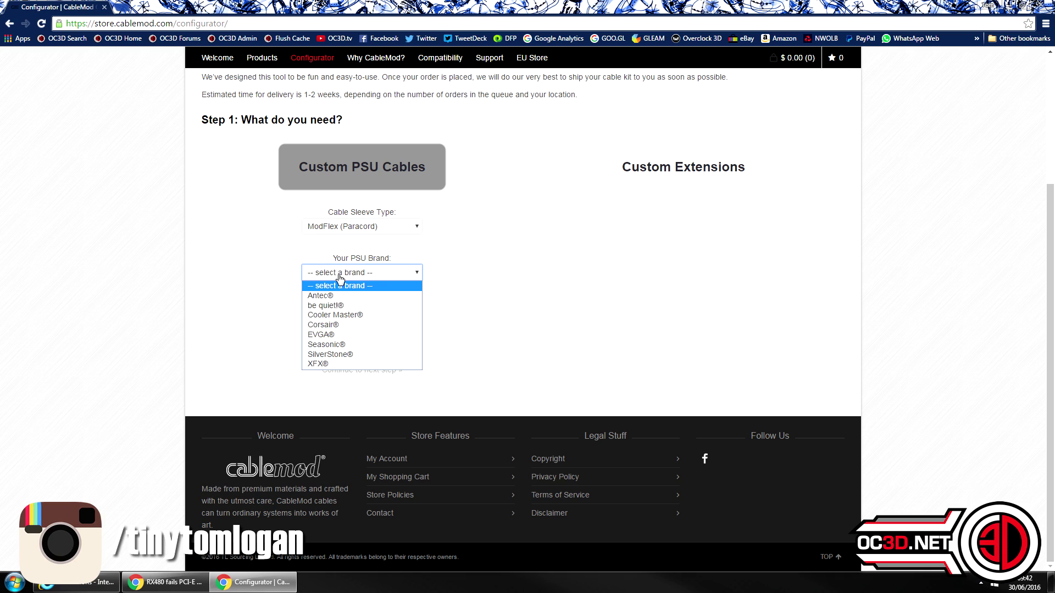
click(337, 325)
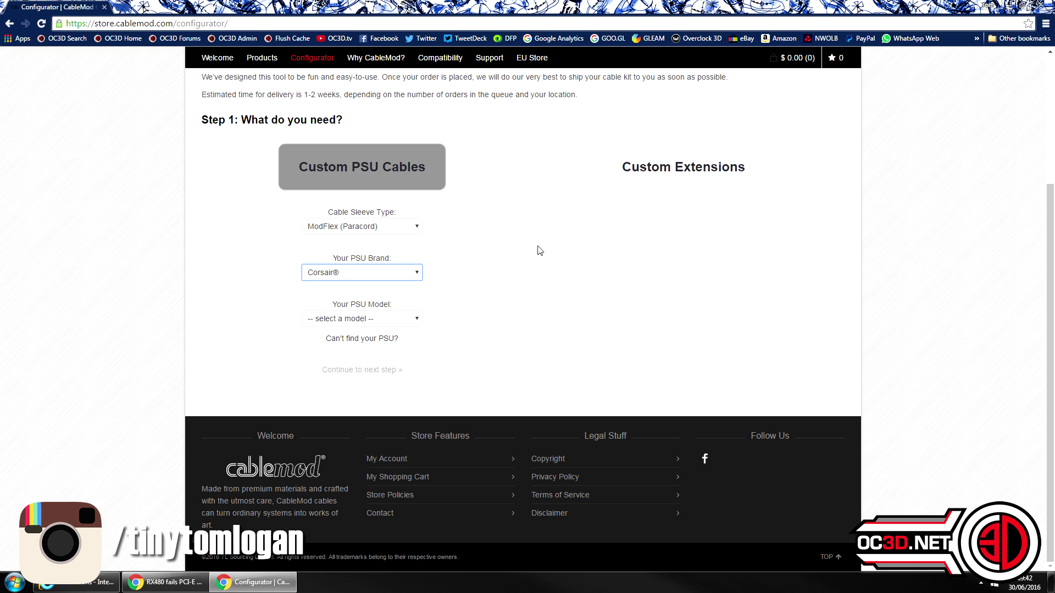
click(400, 323)
scroll(410, 374, down, 6)
drag(419, 443, 420, 466)
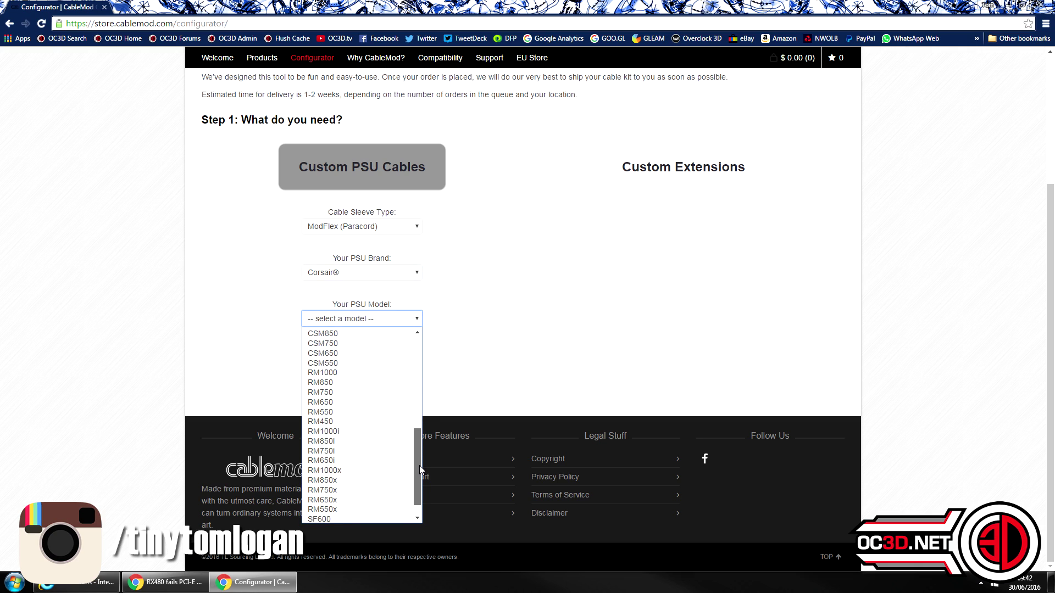
click(330, 431)
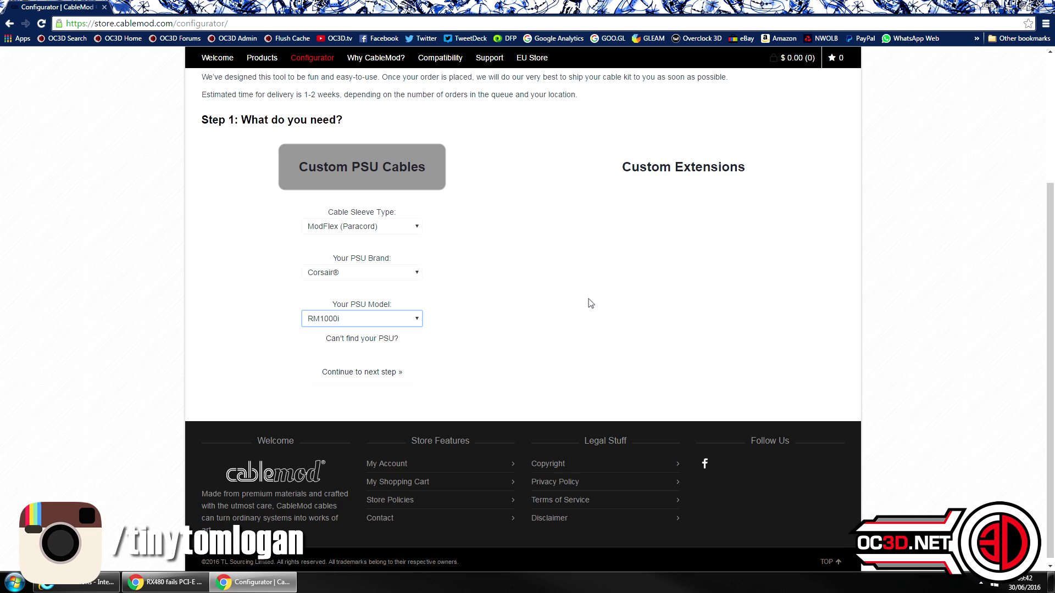
click(389, 382)
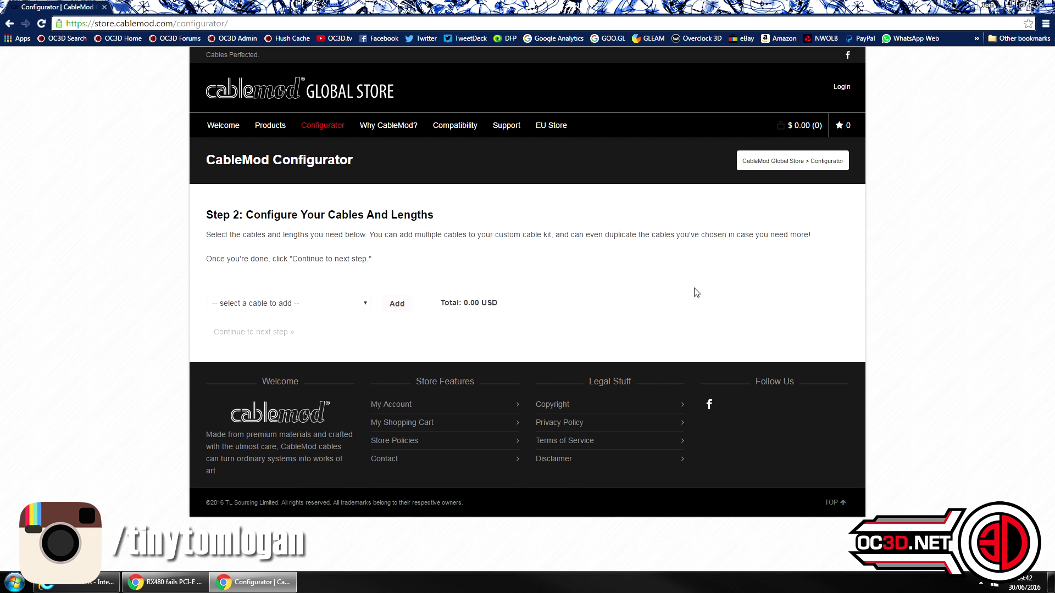
- Add a 24 Pin ATX cable to the kit with a length of 600 mm
click(269, 305)
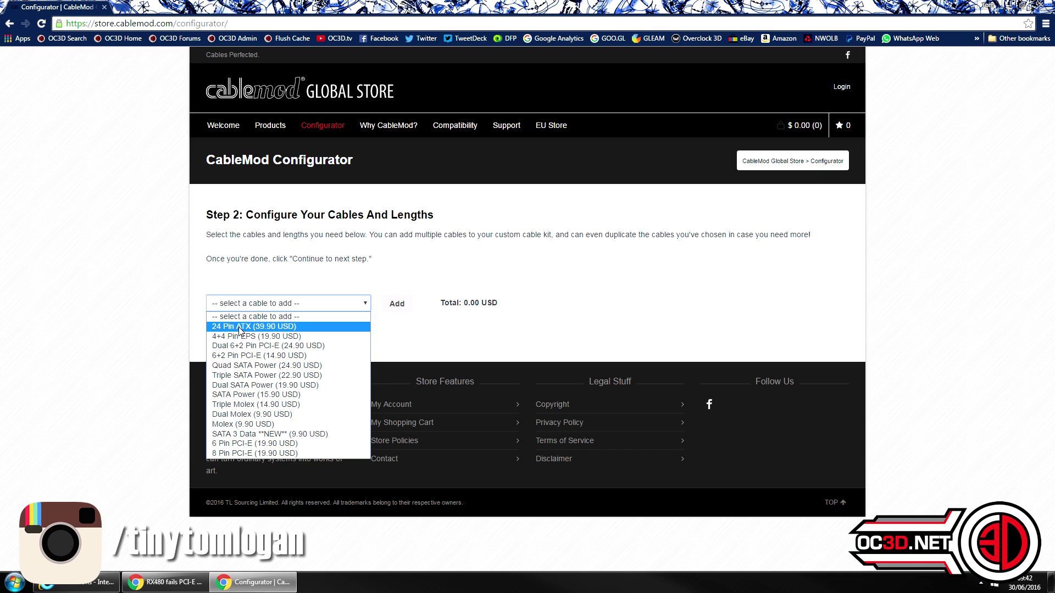
click(239, 328)
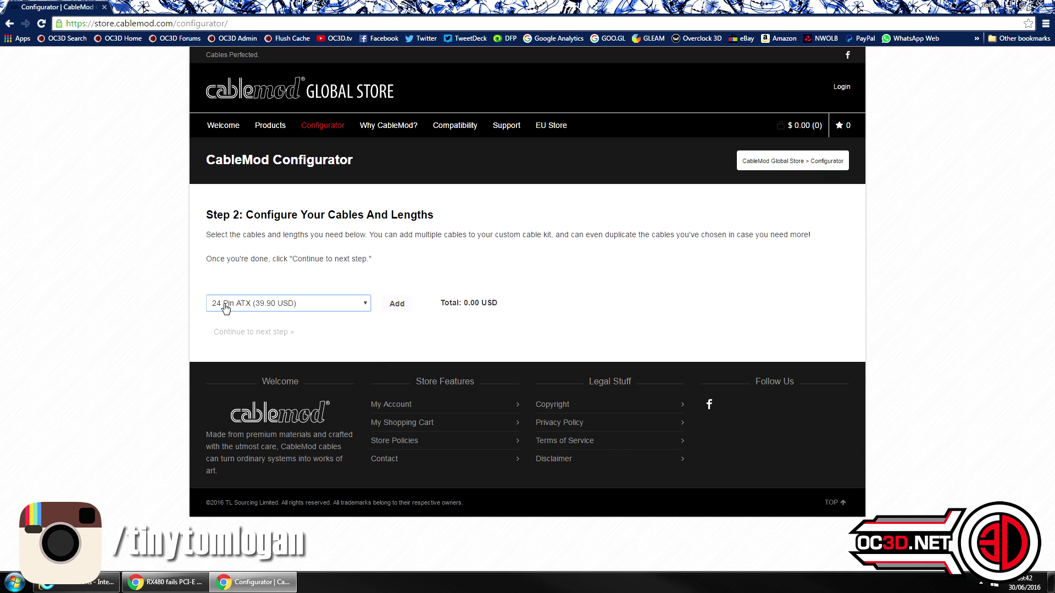
click(398, 305)
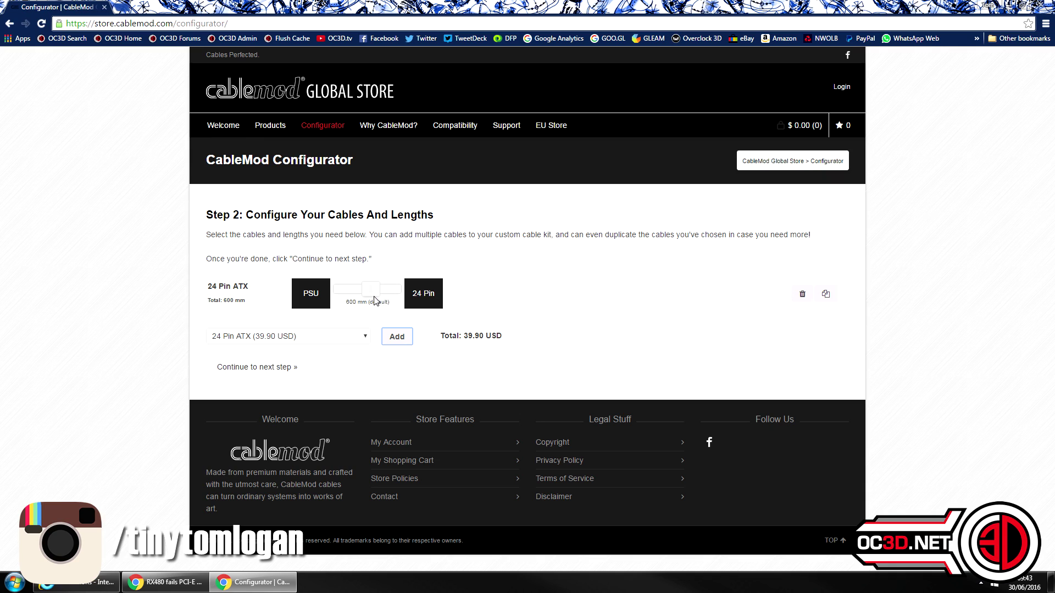
drag(378, 294, 406, 297)
drag(392, 296, 372, 296)
click(375, 340)
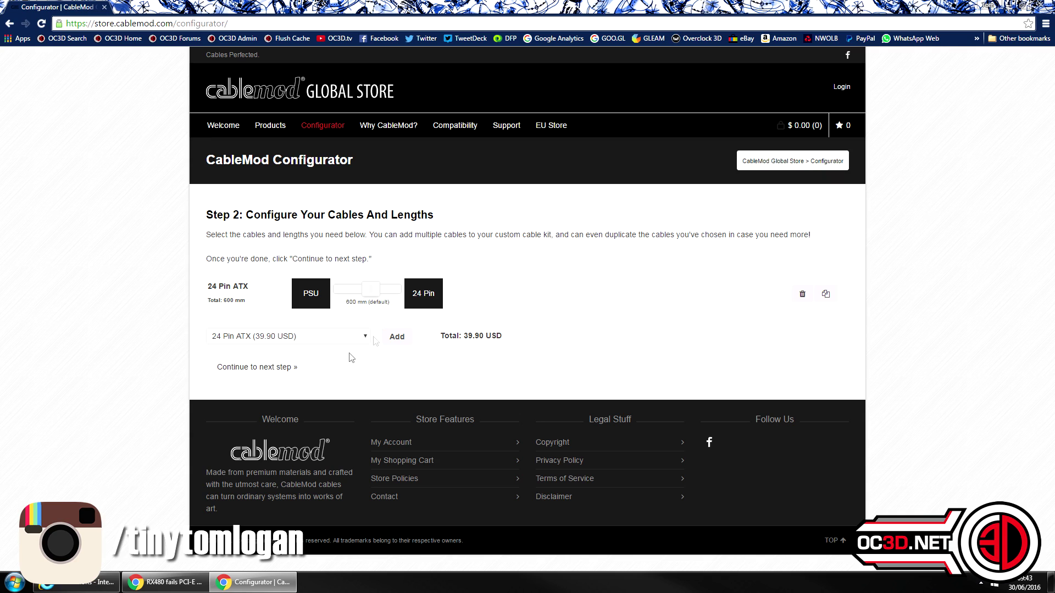
- Add four 6+2 Pin PCI-E cables to the kit at the default length
click(262, 339)
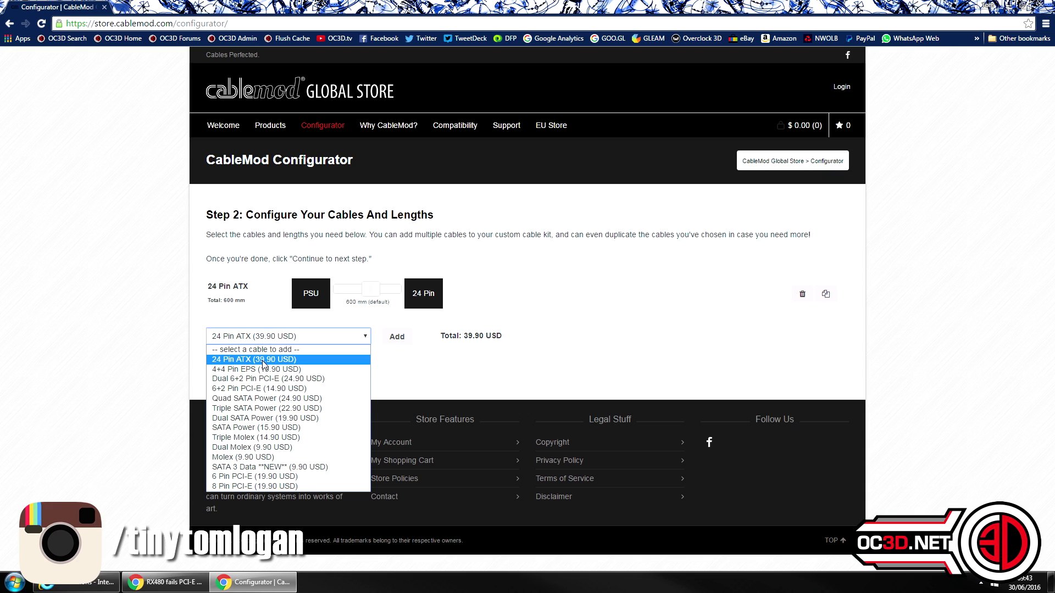
click(264, 389)
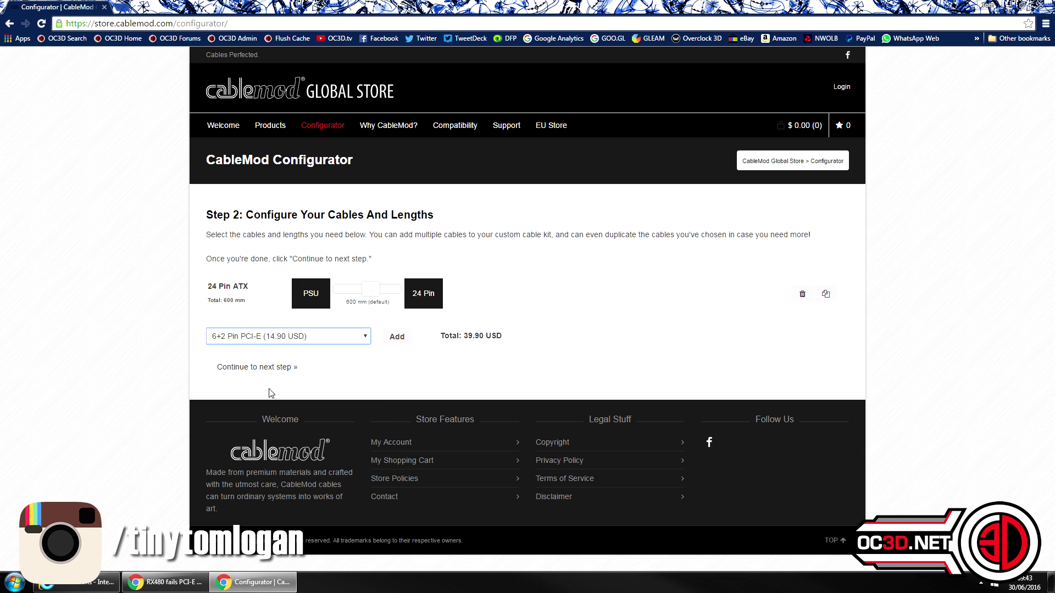
click(398, 336)
click(244, 371)
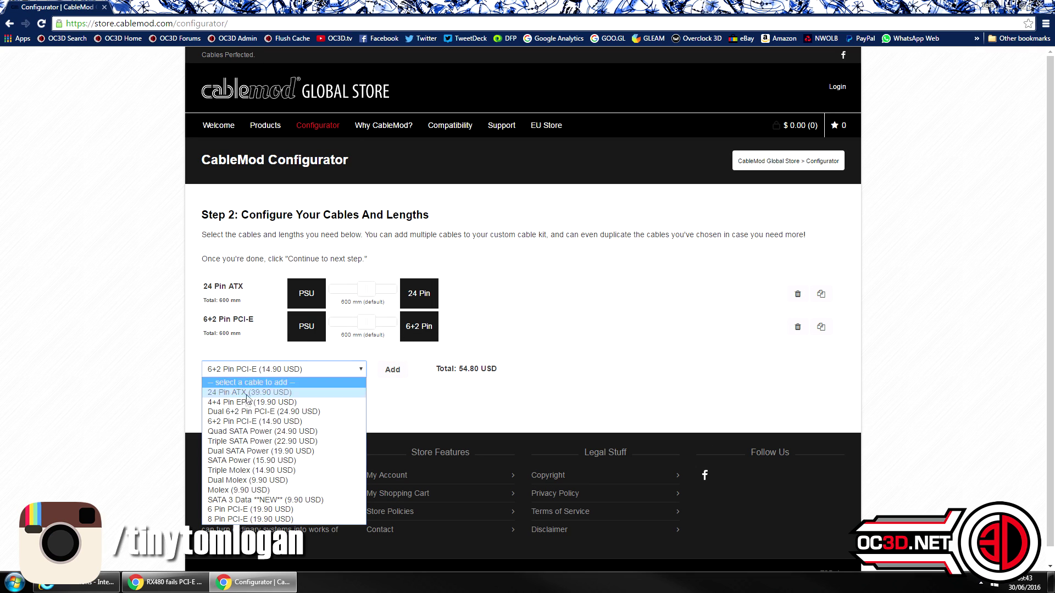
click(310, 395)
click(392, 371)
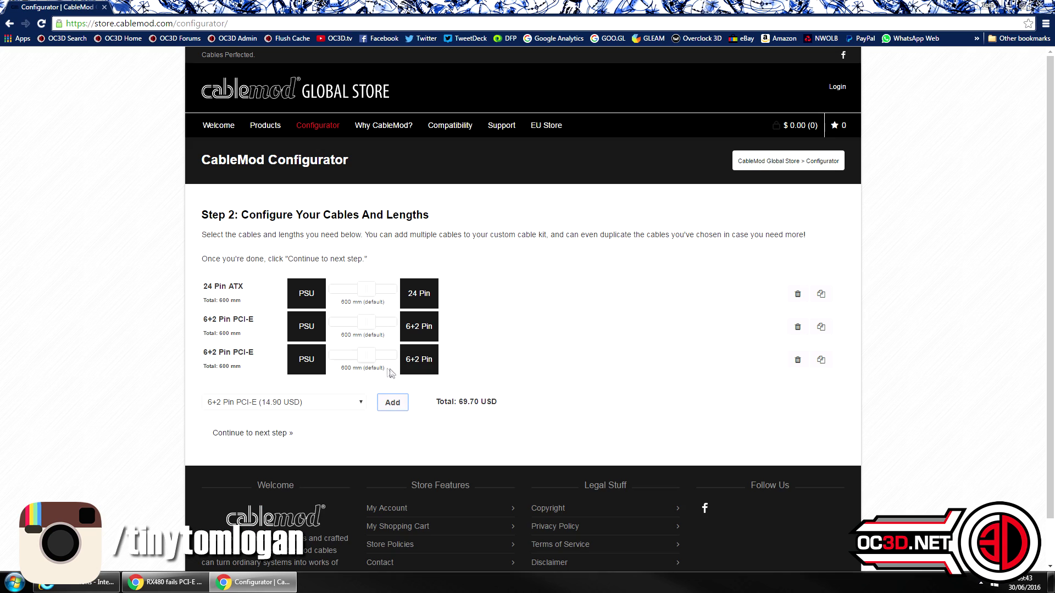
click(282, 406)
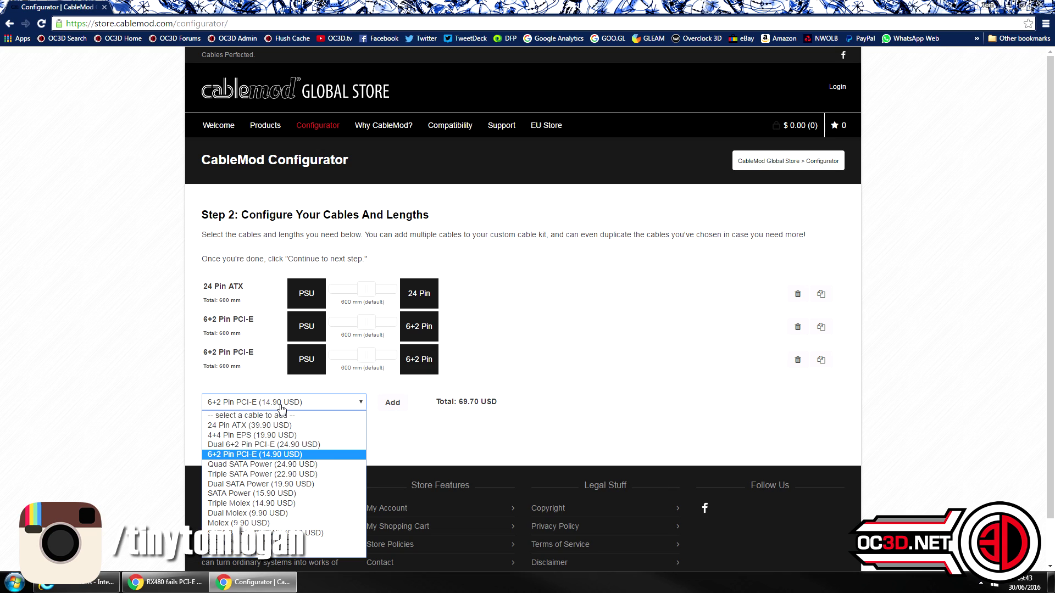
click(287, 455)
click(402, 405)
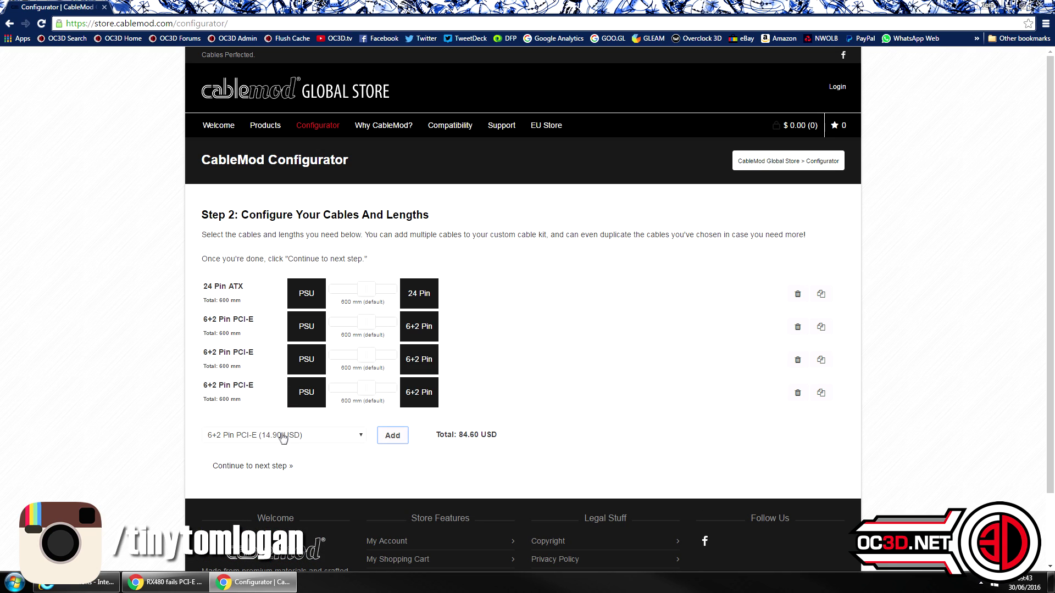
click(283, 436)
click(276, 323)
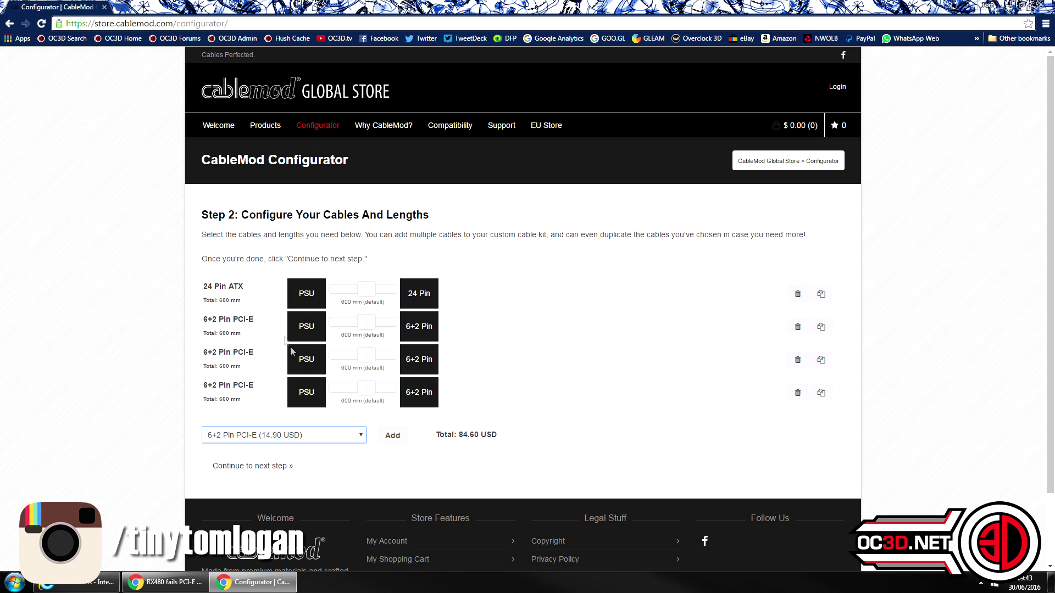
click(399, 439)
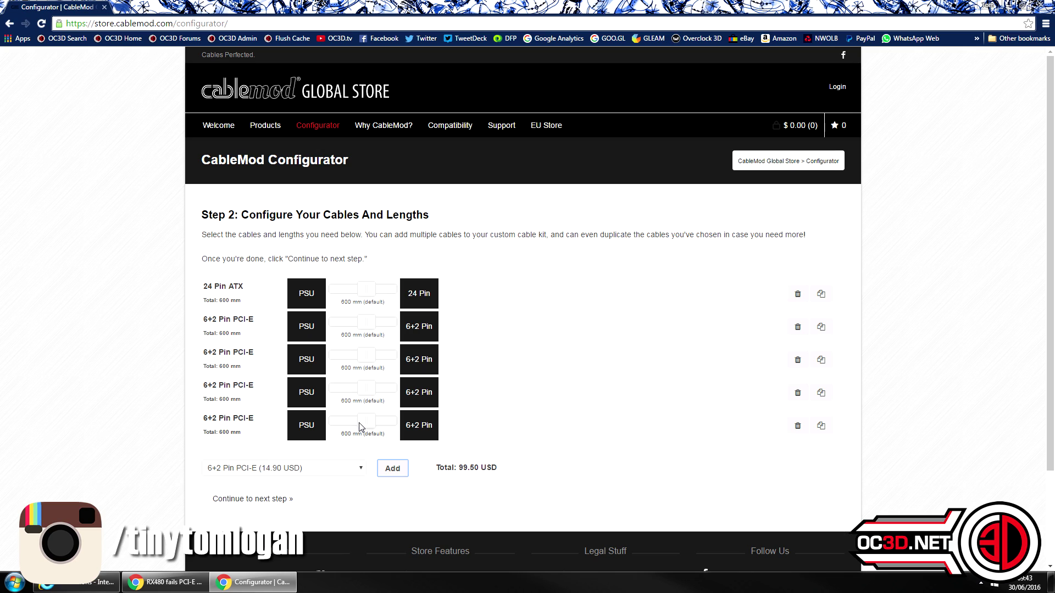
- Add one 4+4 Pin EPS cable to the kit at the default length
click(237, 473)
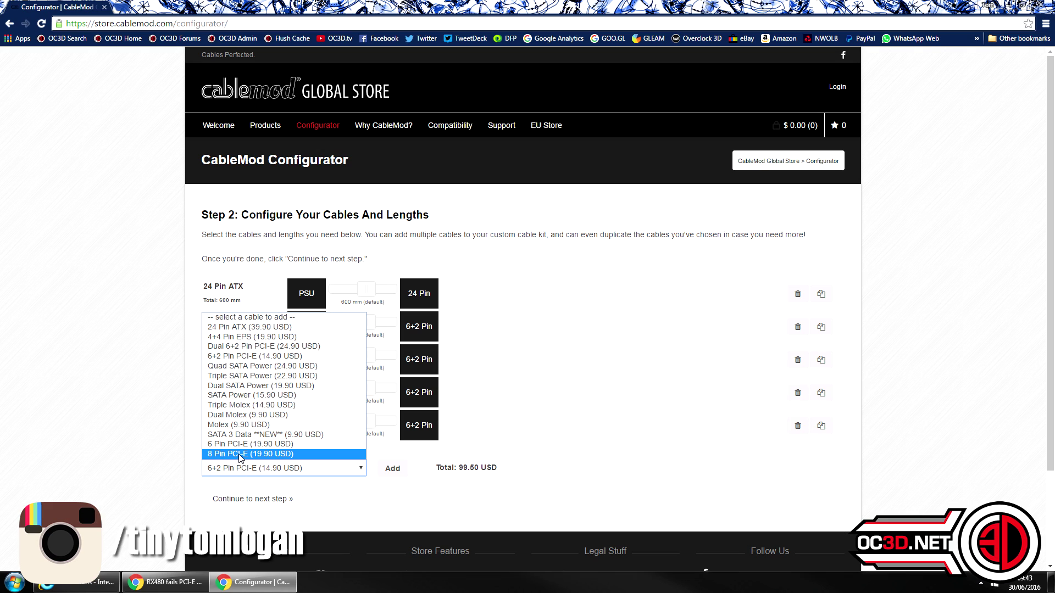
click(231, 337)
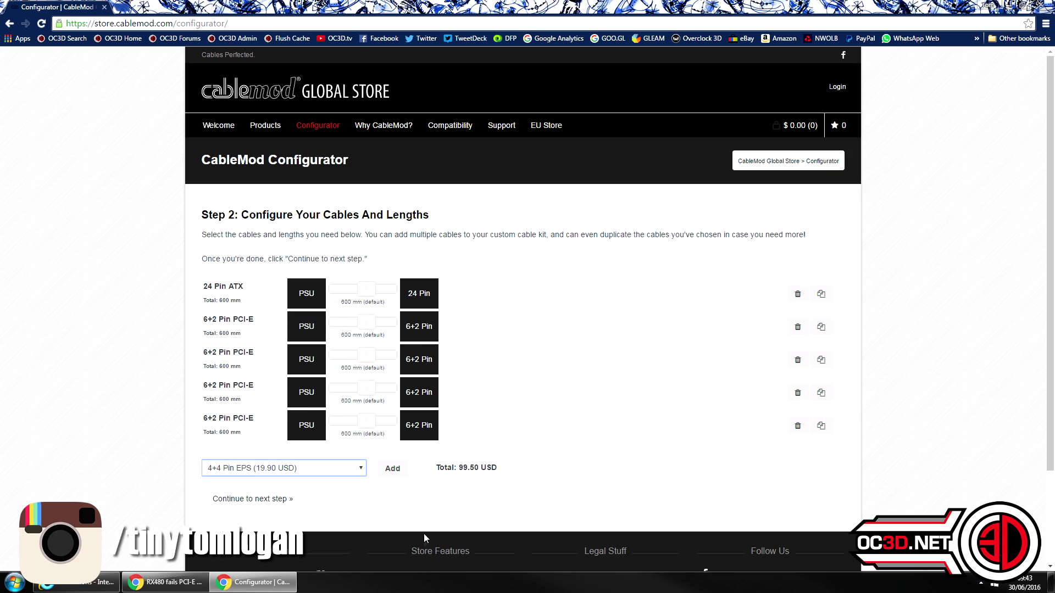
click(391, 471)
- Add one Dual SATA Power cable and one Dual Molex cable to the kit at their default lengths
scroll(557, 344, down, 3)
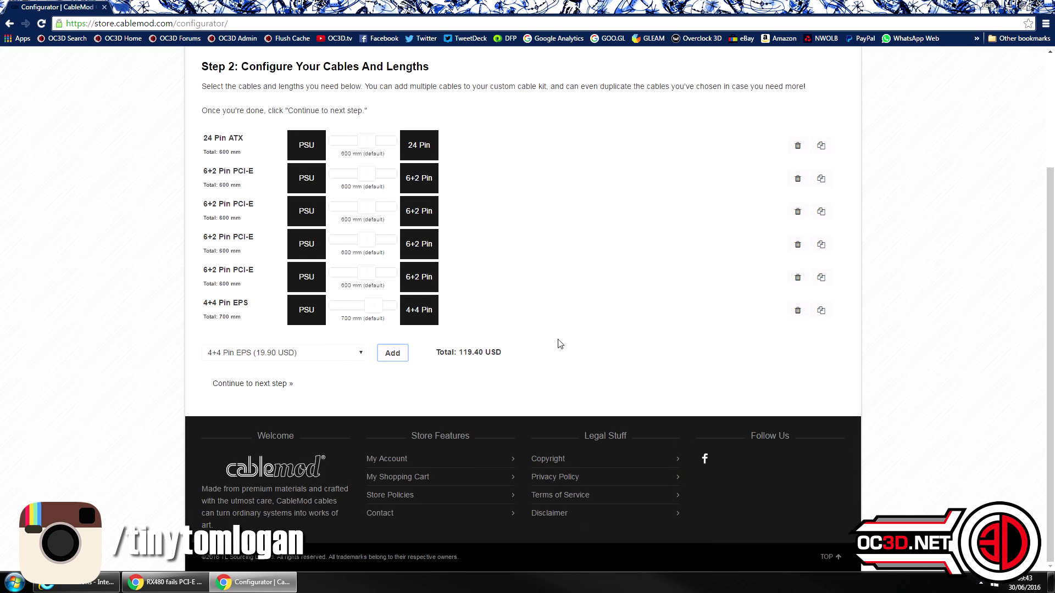
click(309, 356)
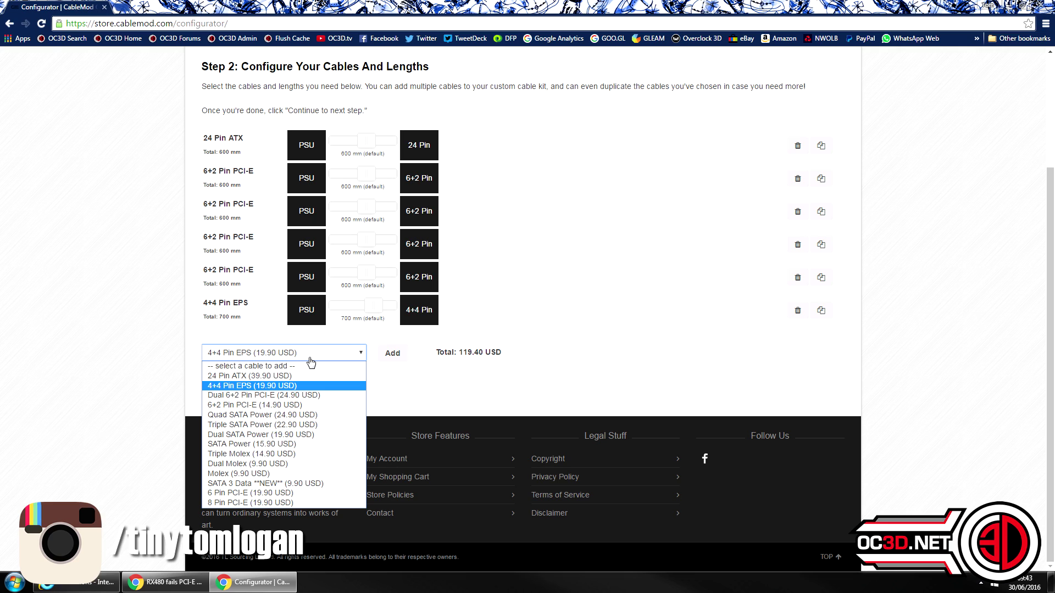
click(262, 434)
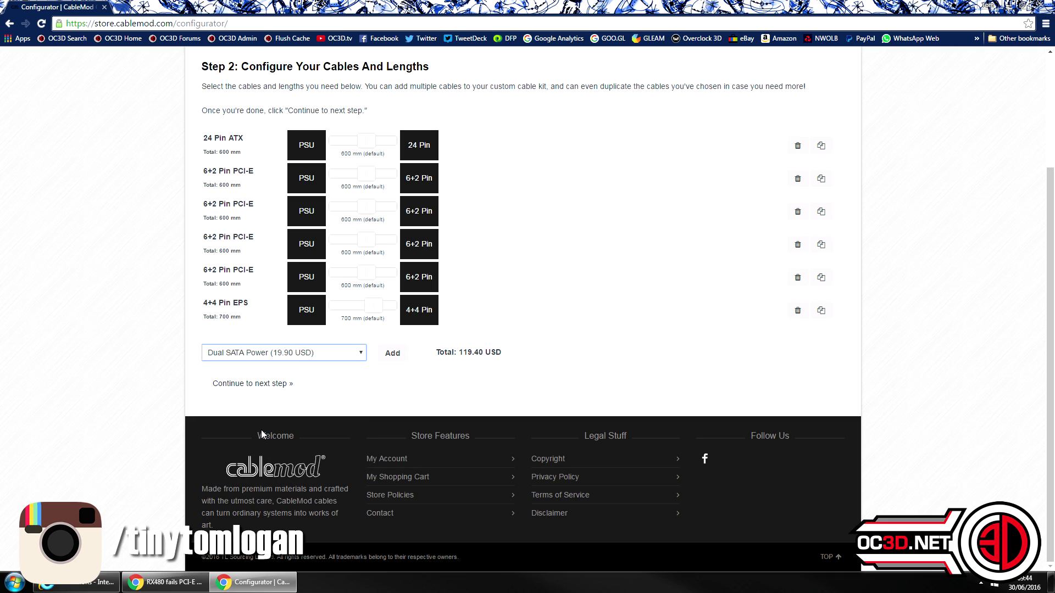
click(392, 357)
click(311, 391)
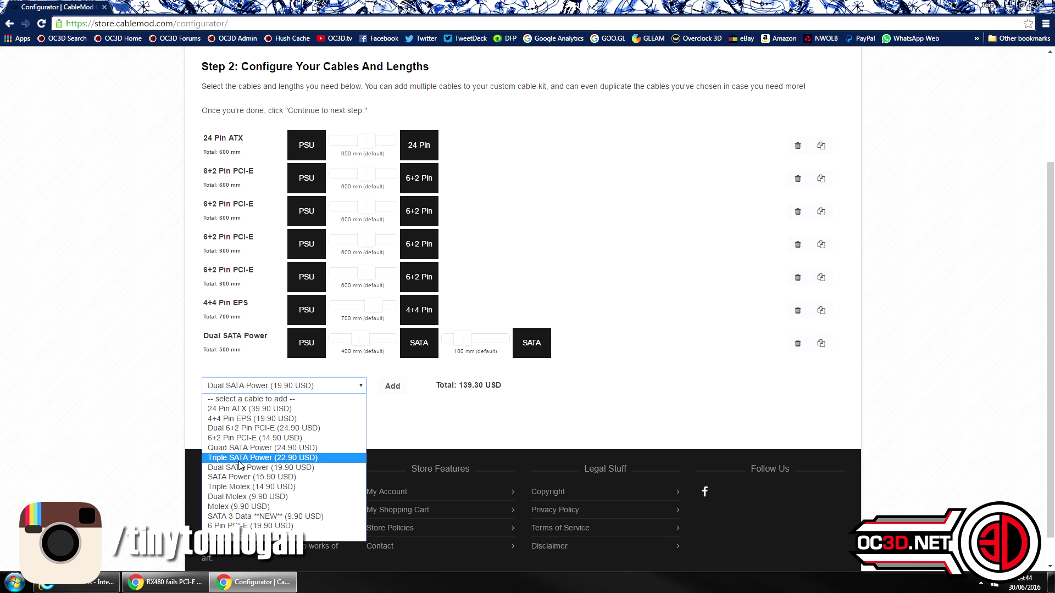
click(237, 499)
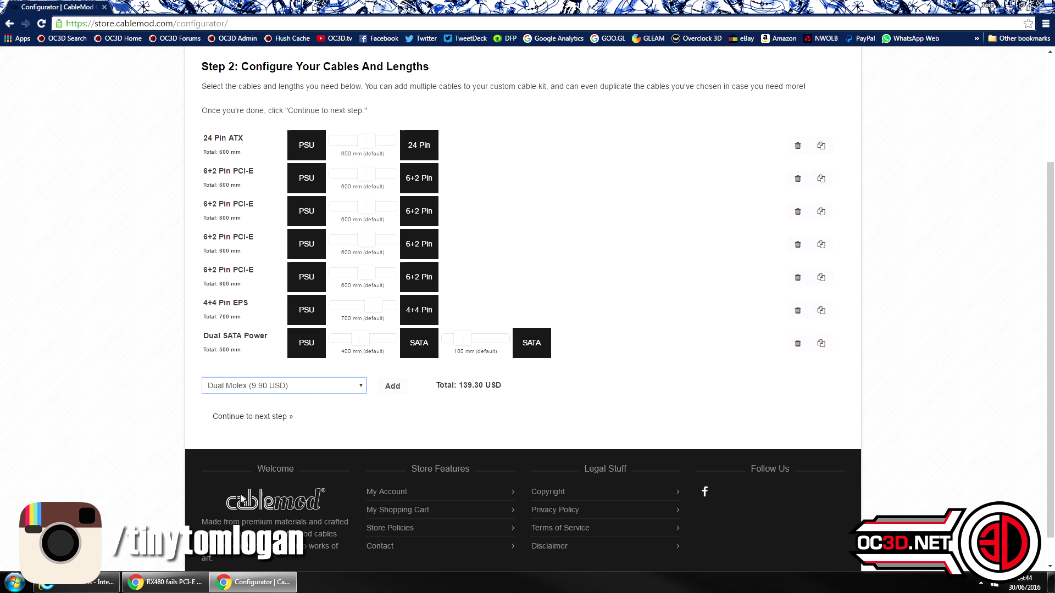
click(403, 392)
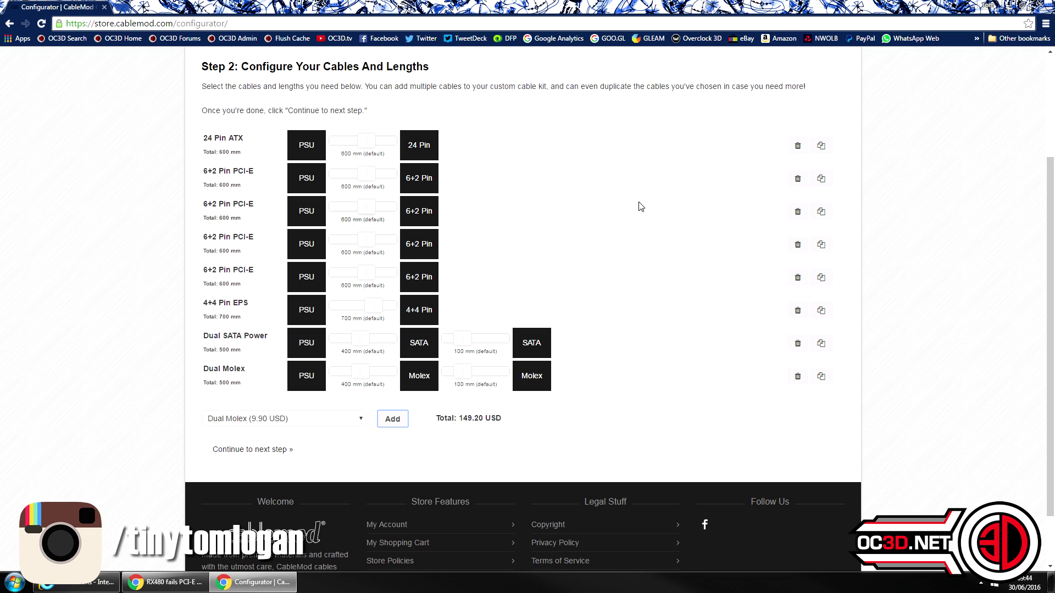
- Continue to the cable color configuration and bring the color swatches and all wire previews into view
click(253, 451)
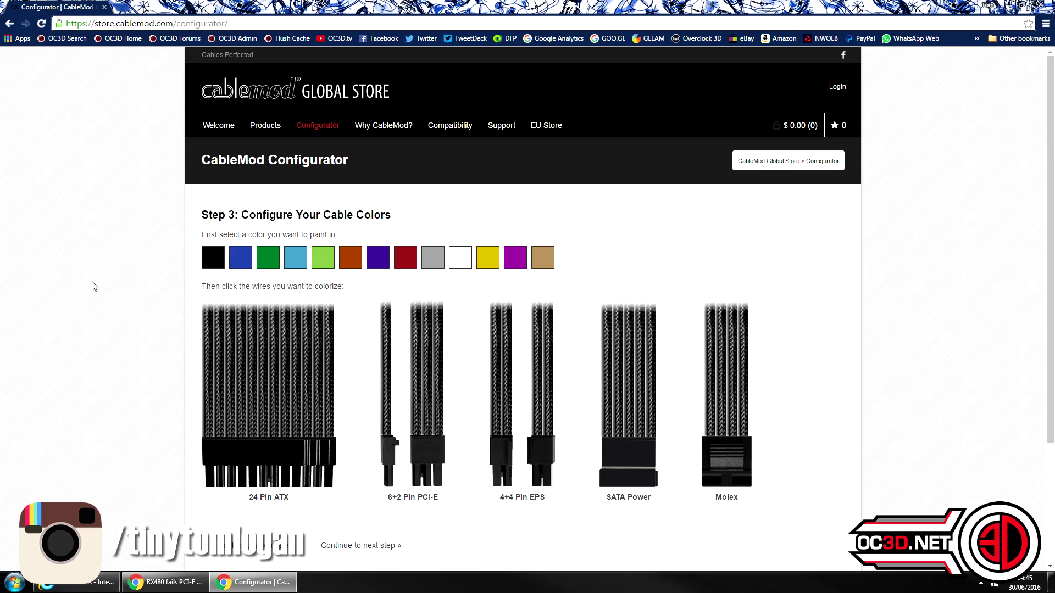
scroll(91, 285, down, 3)
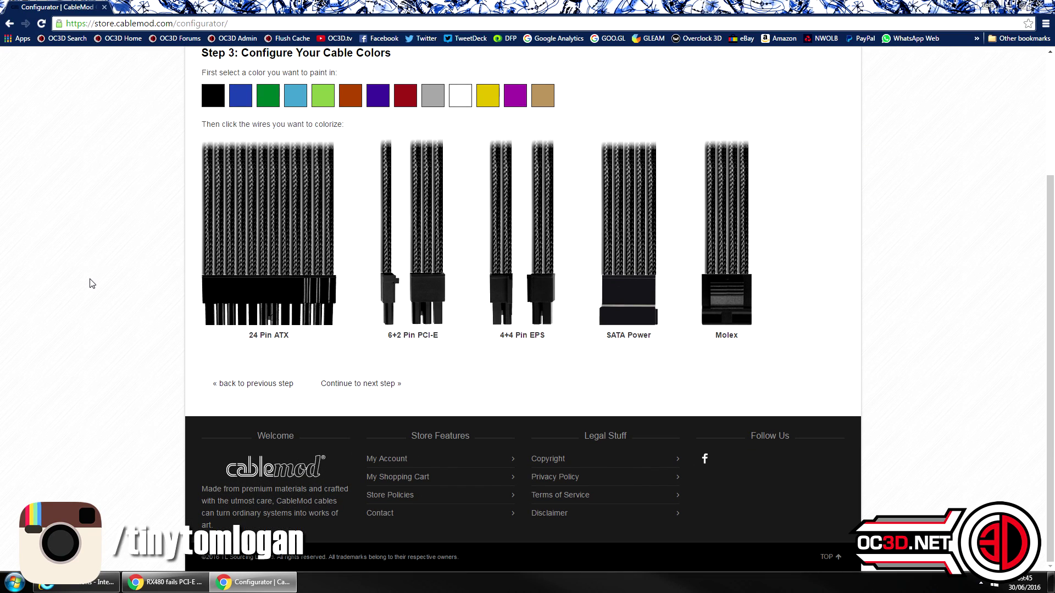
scroll(121, 272, up, 2)
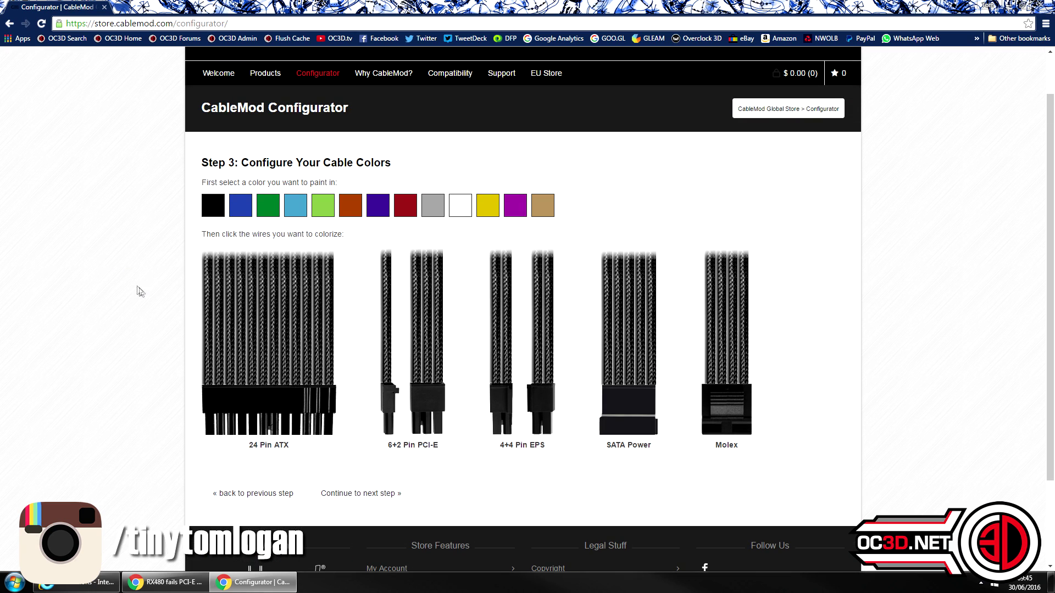
- Paint the two outermost wires of the 24 Pin ATX, SATA Power and Molex cables silver
click(219, 214)
click(442, 209)
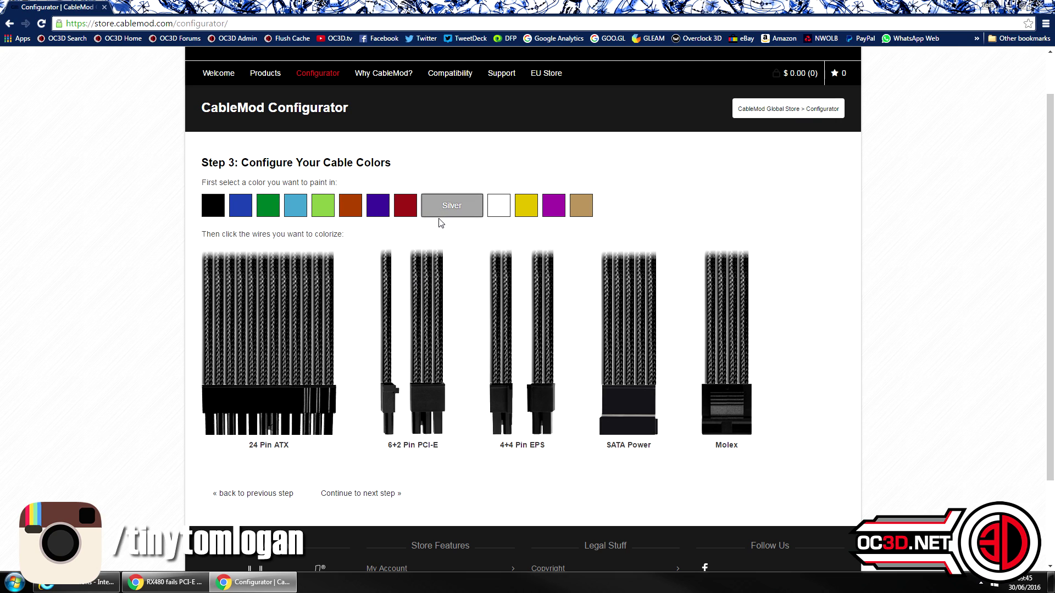
click(210, 353)
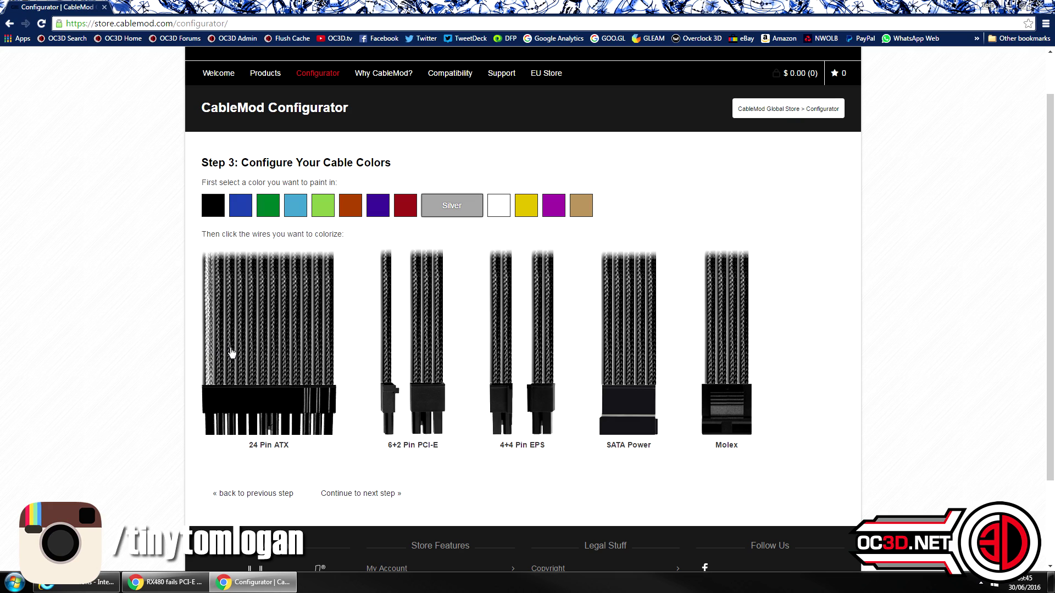
click(330, 363)
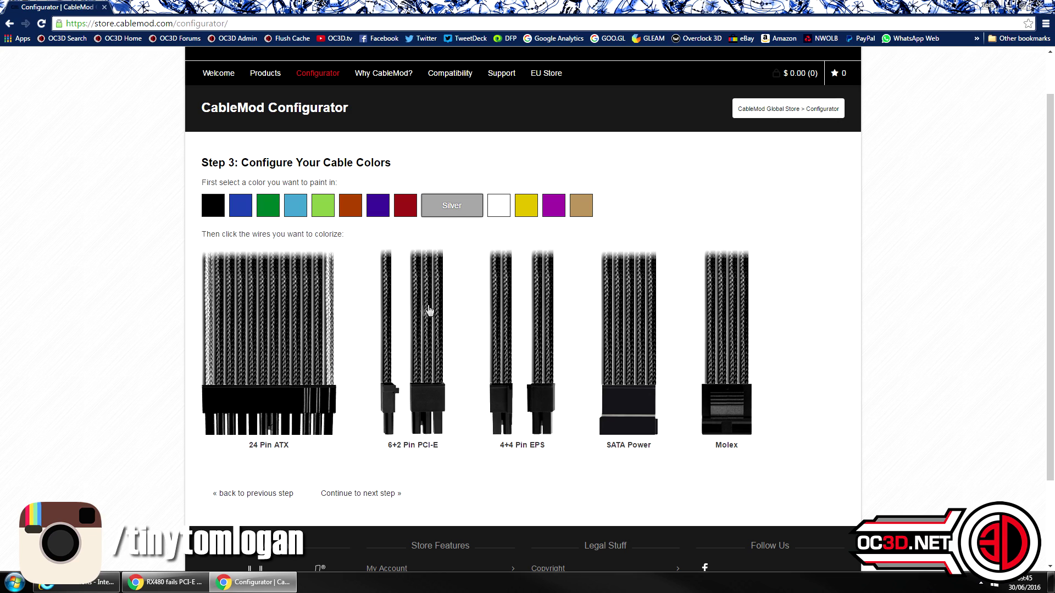
click(606, 315)
click(655, 317)
click(711, 329)
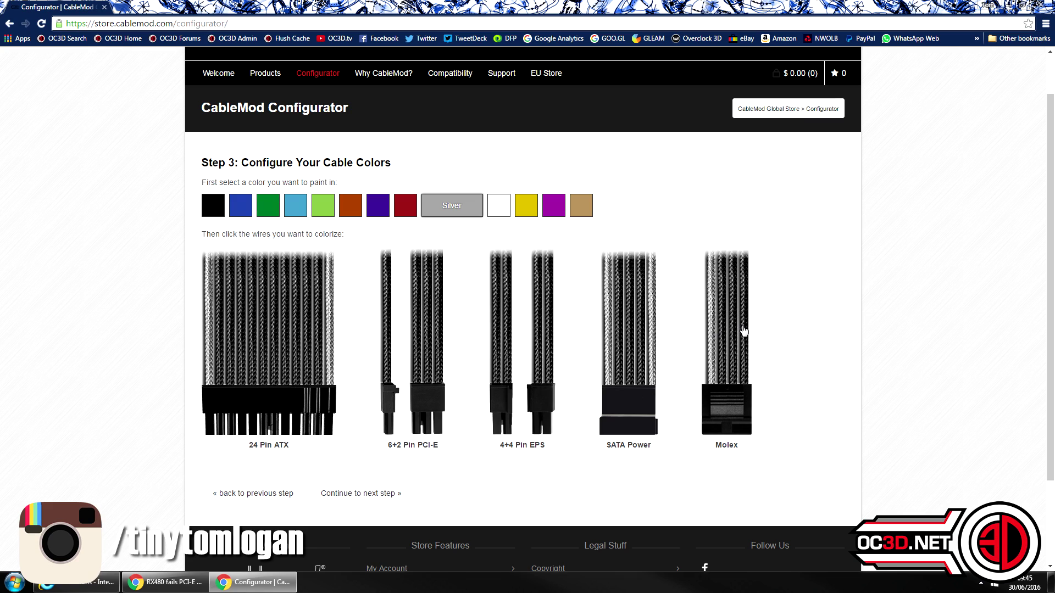
click(743, 331)
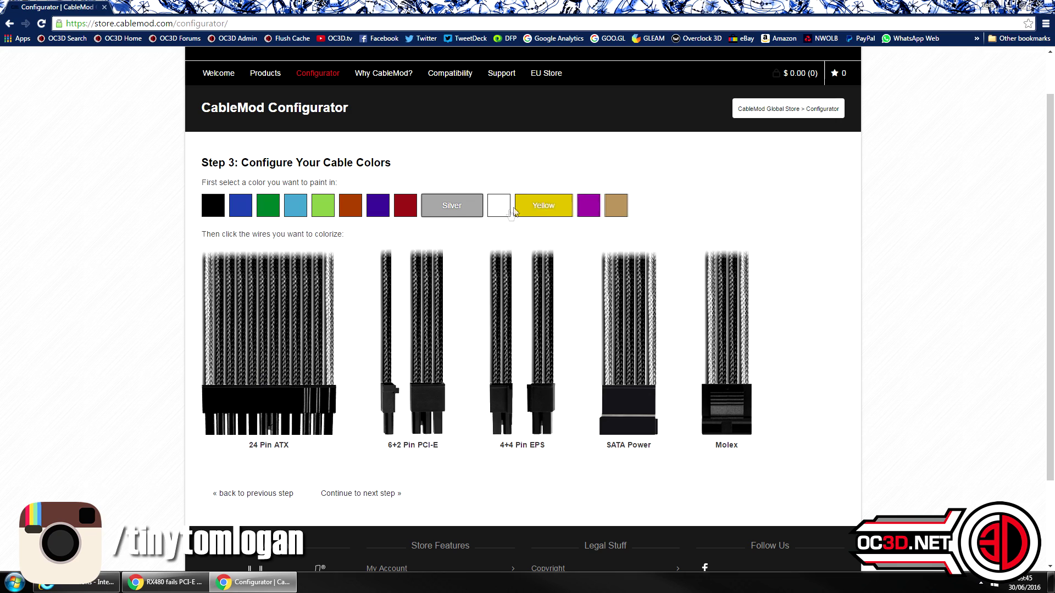
- Paint the single wire and rightmost wire of the 6+2 Pin PCI-E, plus the right wire of both 4+4 Pin EPS connectors, silver
click(388, 367)
click(440, 377)
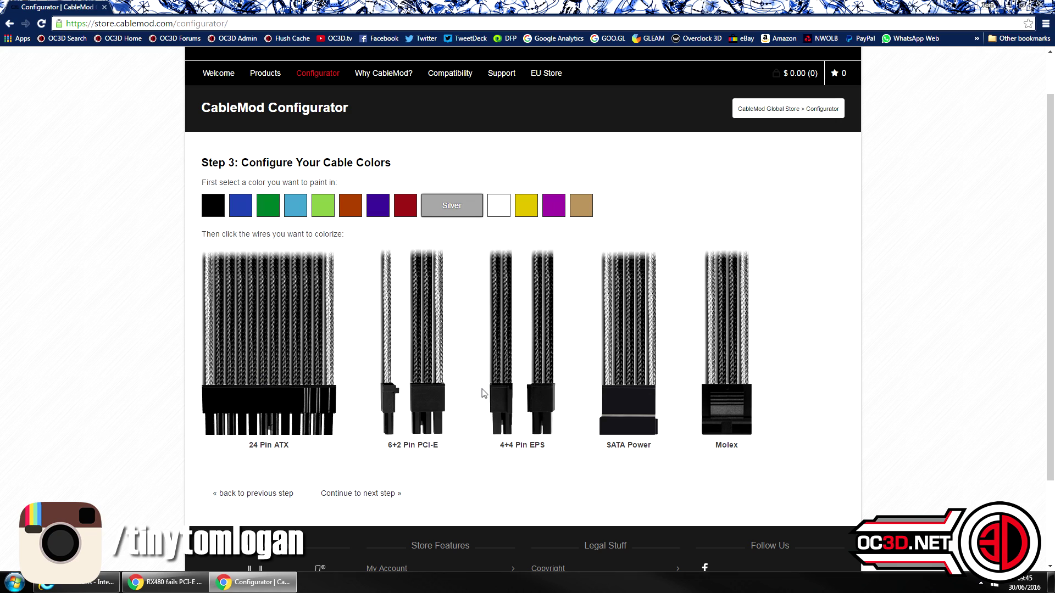
click(550, 366)
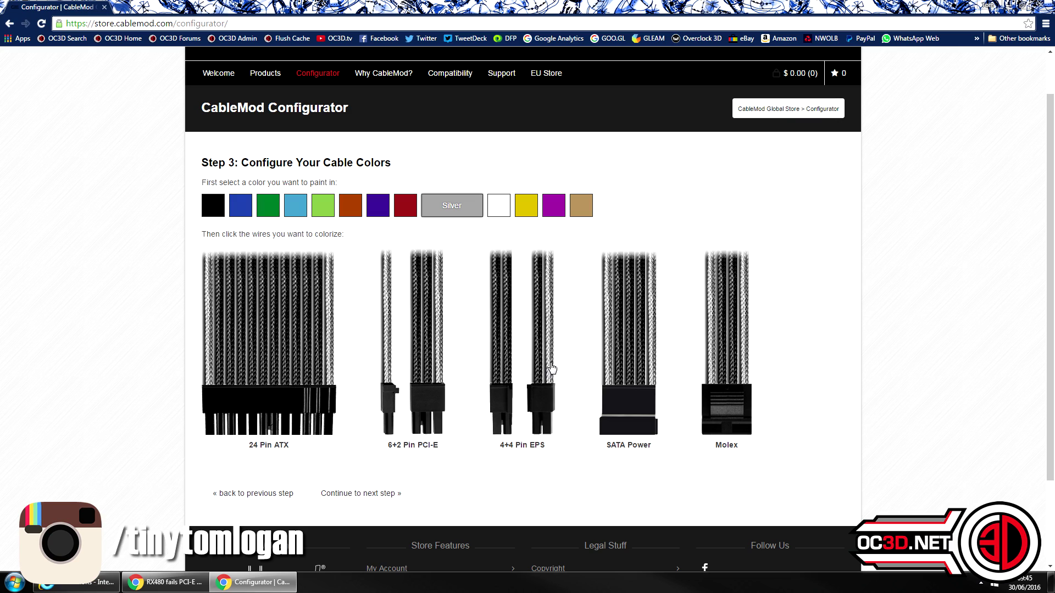
click(506, 371)
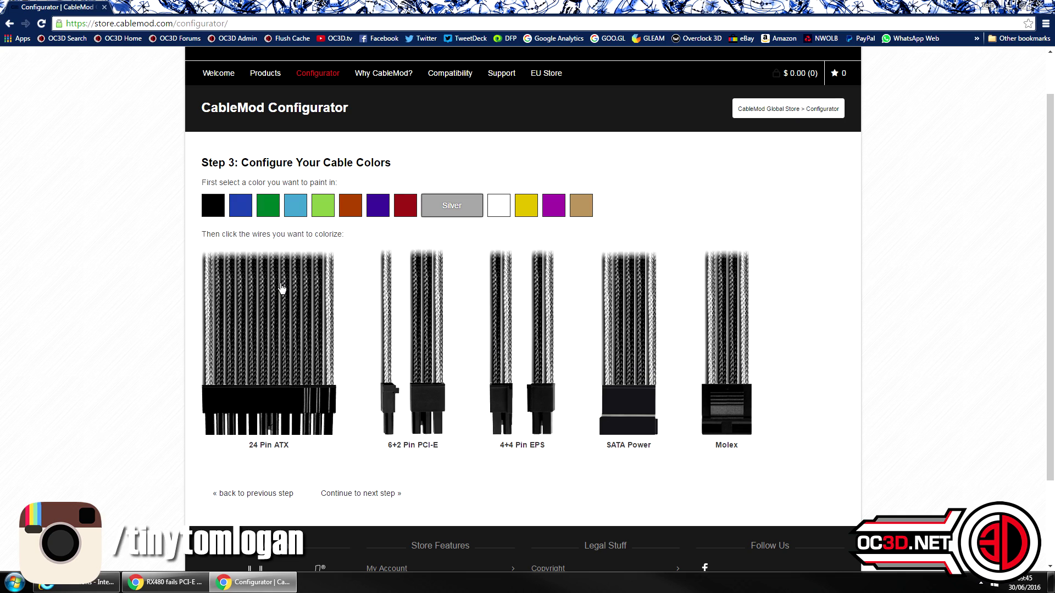
- Paint the third, fourth, ninth and tenth wires of the 24 Pin ATX cable white
click(491, 213)
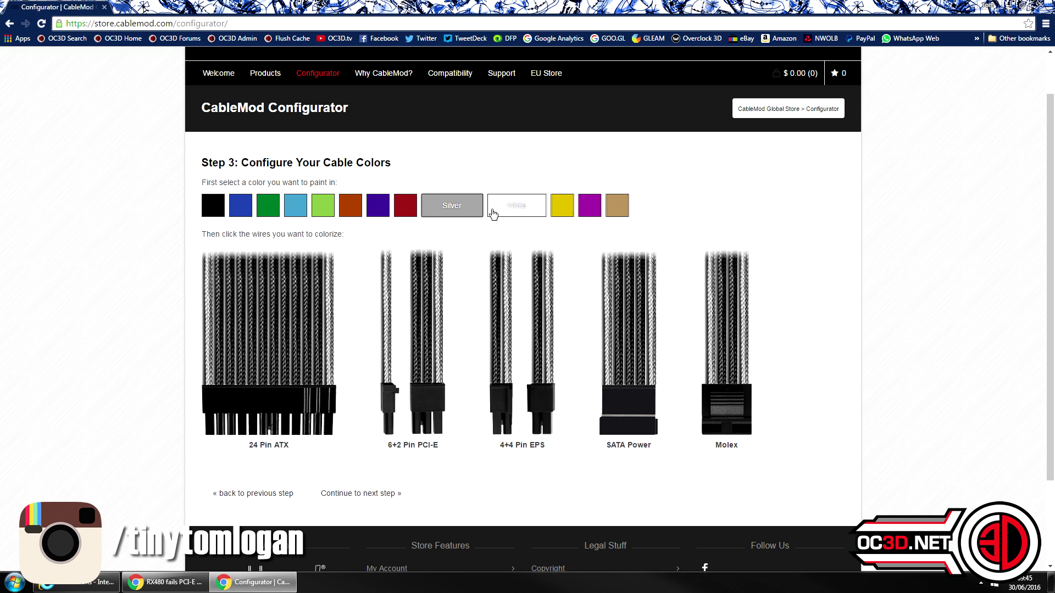
click(231, 367)
click(241, 373)
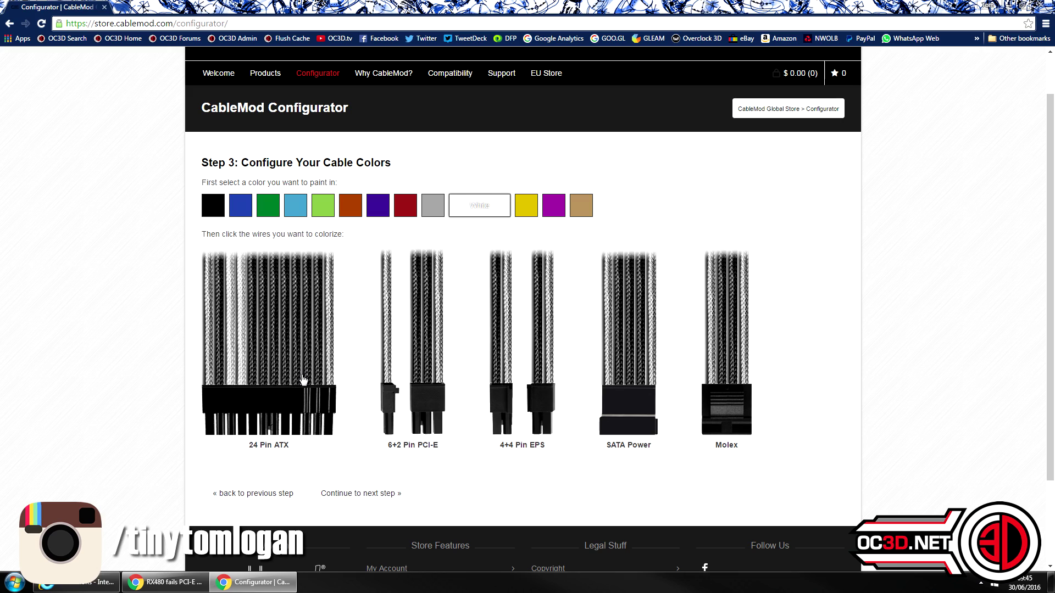
click(304, 379)
click(300, 379)
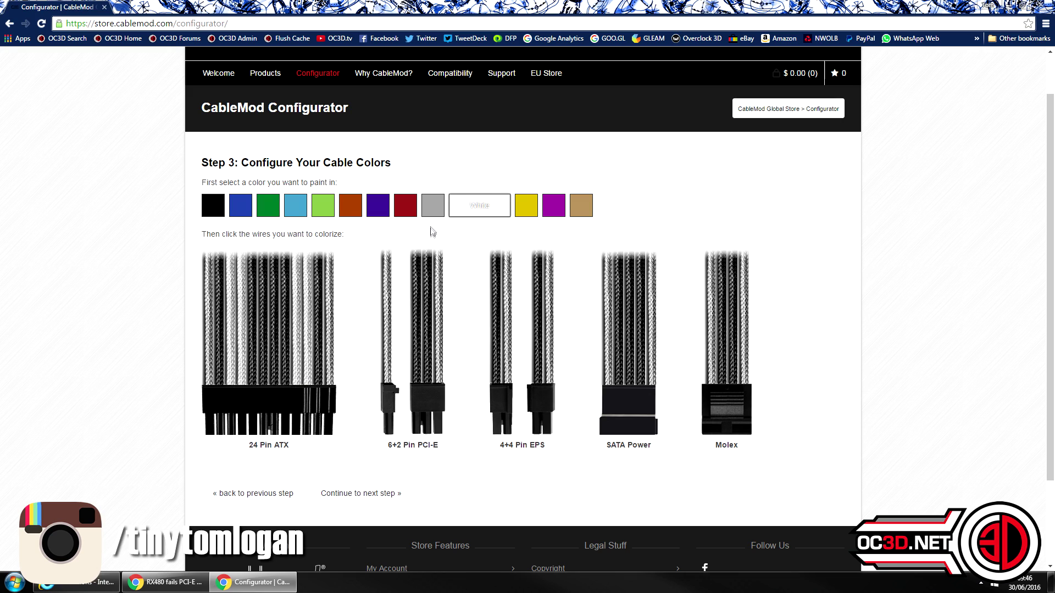
- Paint the second and eleventh wires of the 24 Pin ATX cable silver, and the third and tenth wires black
click(432, 208)
click(319, 362)
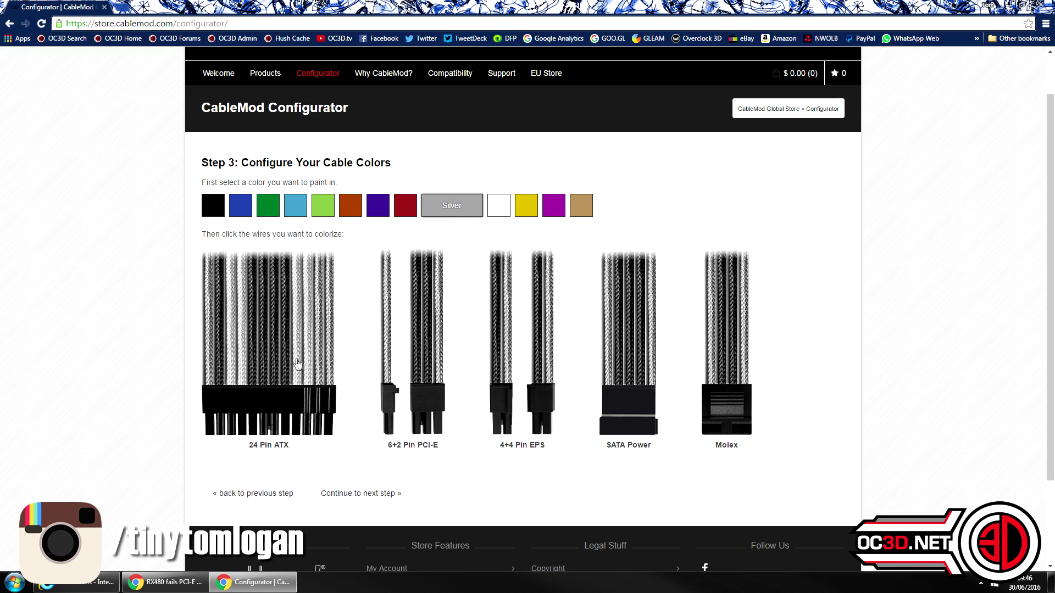
click(219, 369)
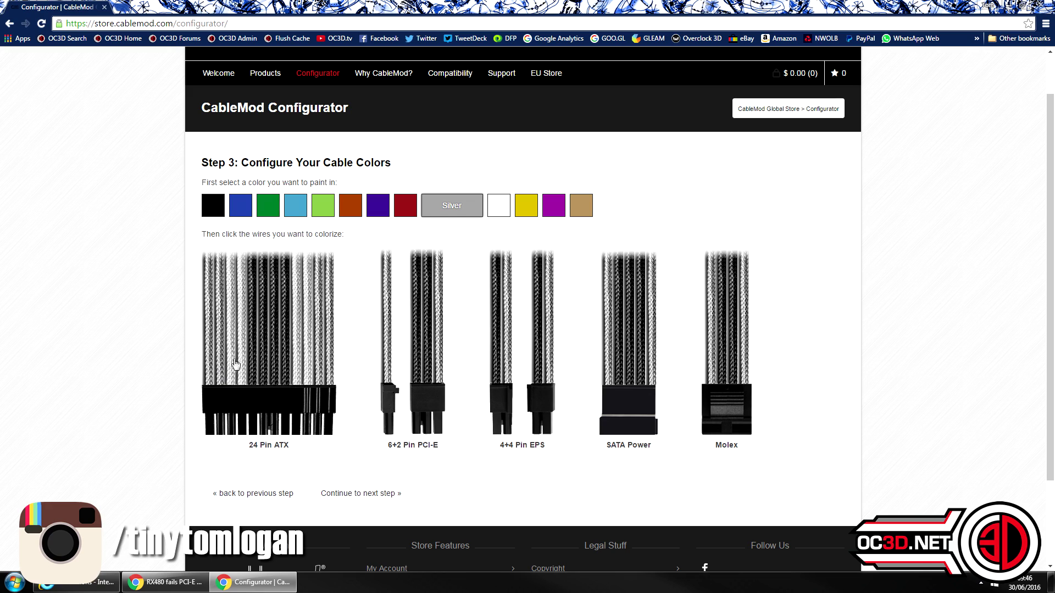
click(218, 211)
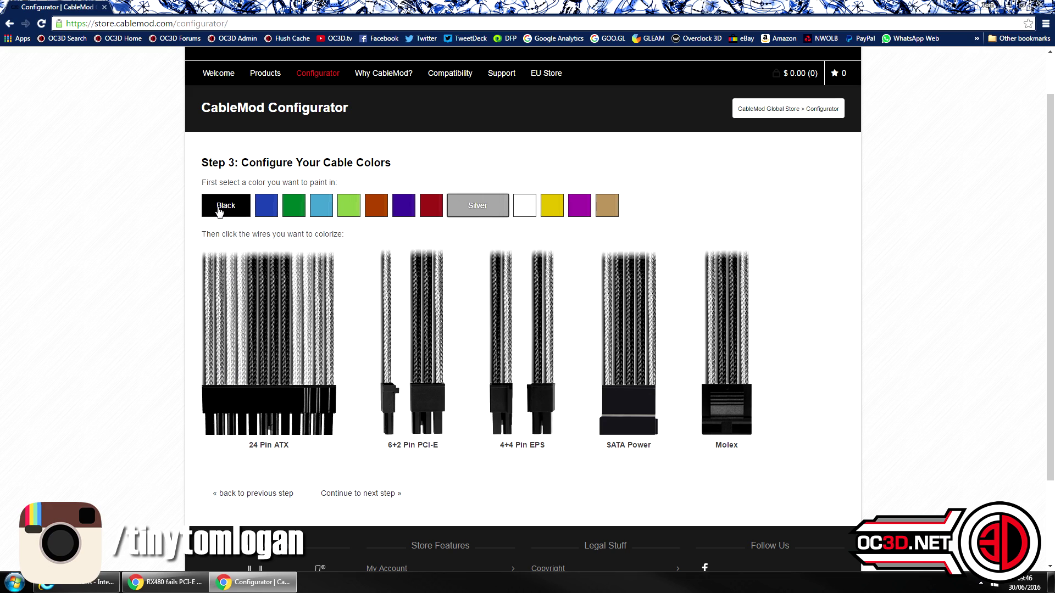
click(235, 346)
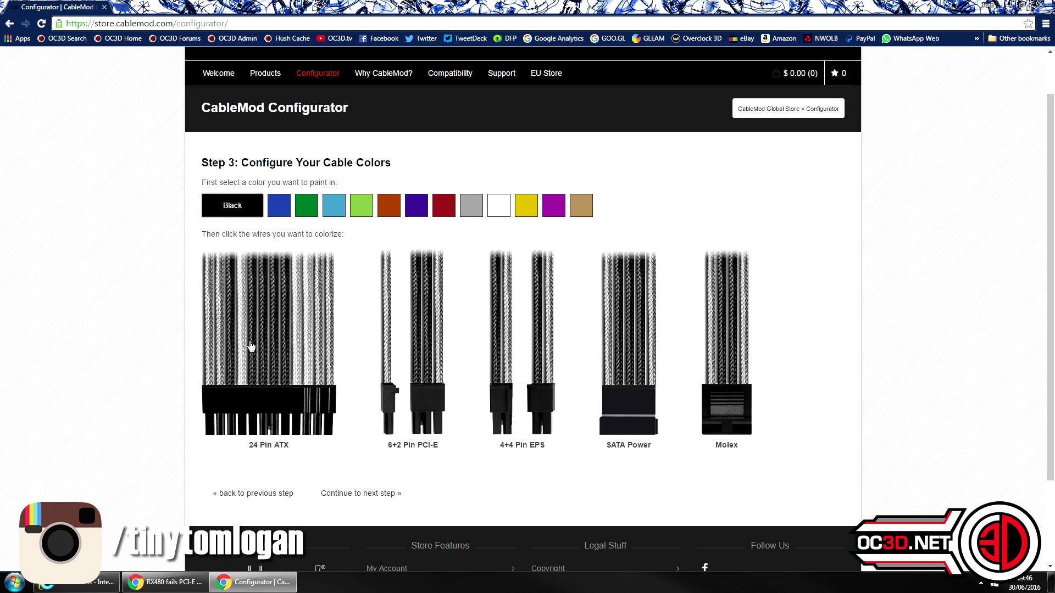
click(308, 345)
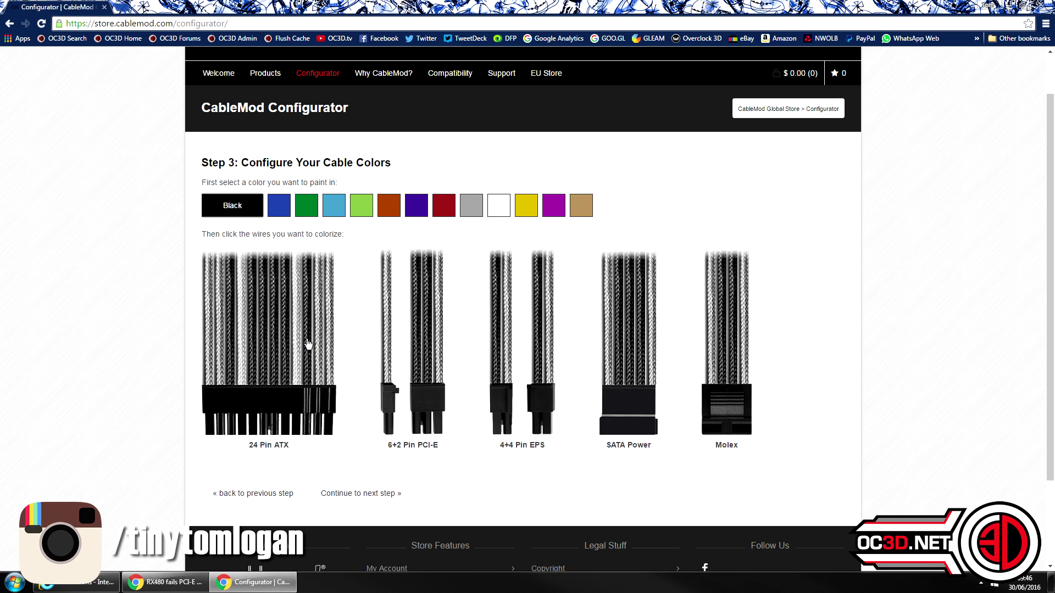
- Paint the fifth and eighth wires of the 24 Pin ATX cable white and its two middle wires silver
click(508, 214)
click(284, 371)
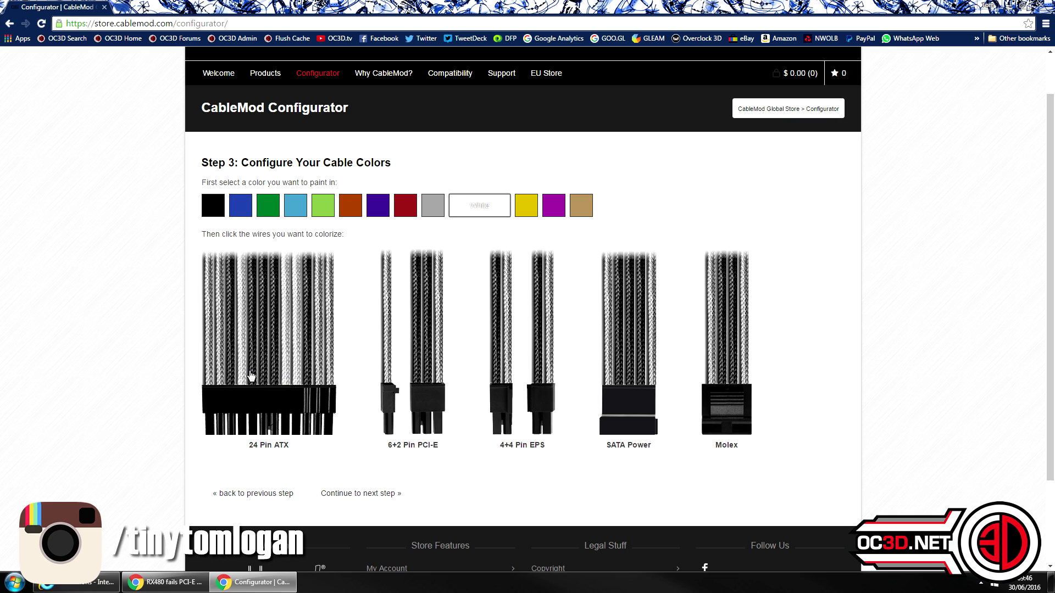
click(251, 376)
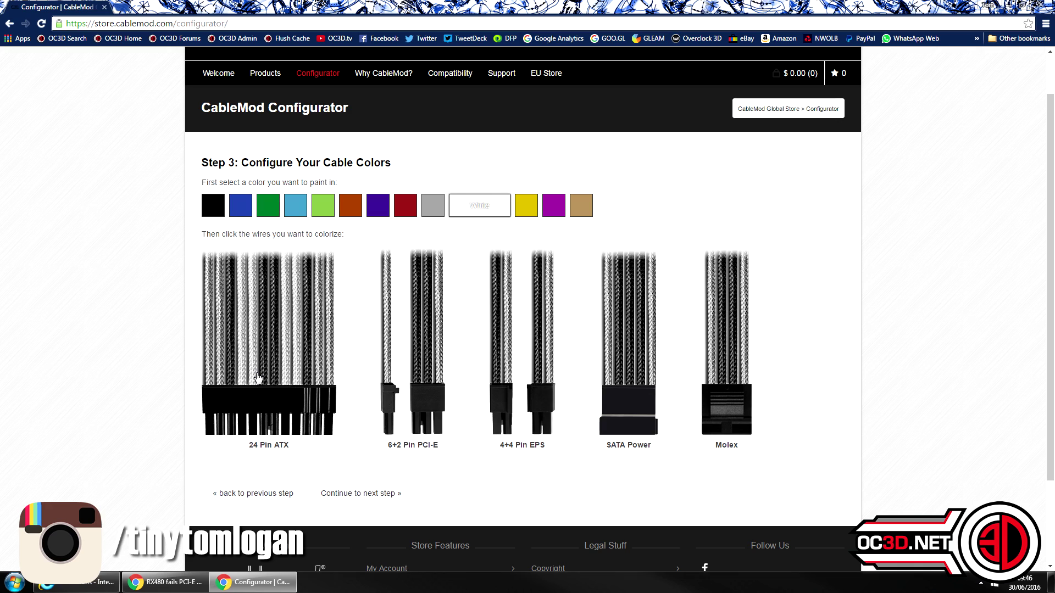
click(433, 207)
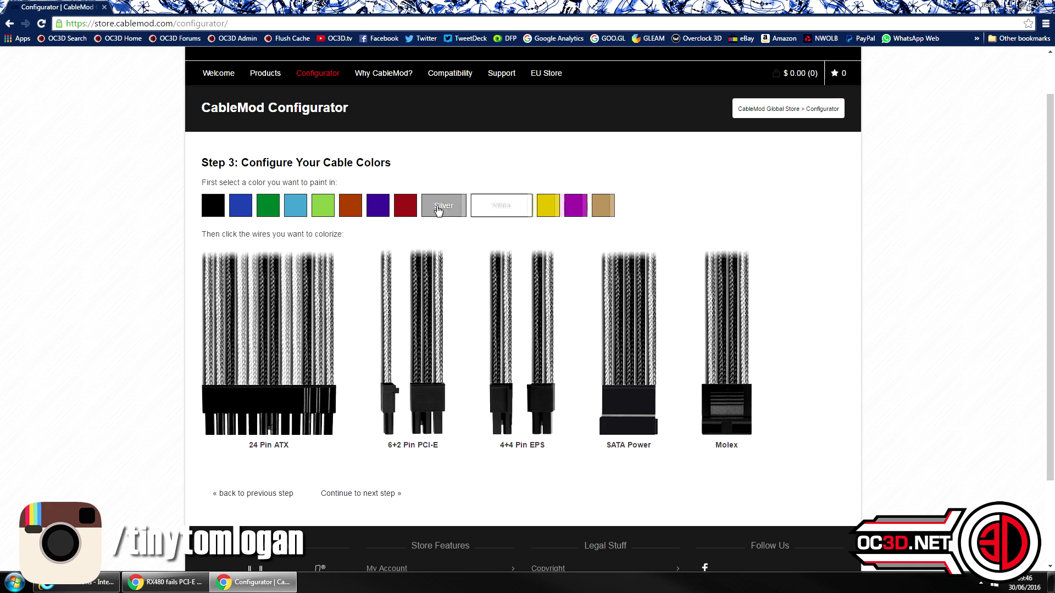
click(264, 355)
click(281, 355)
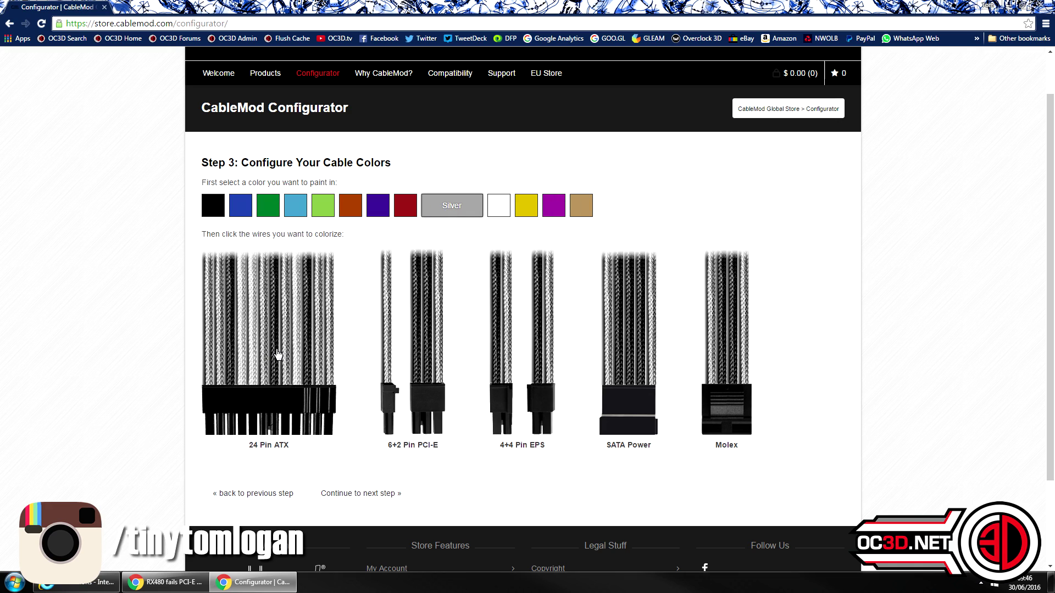
click(277, 356)
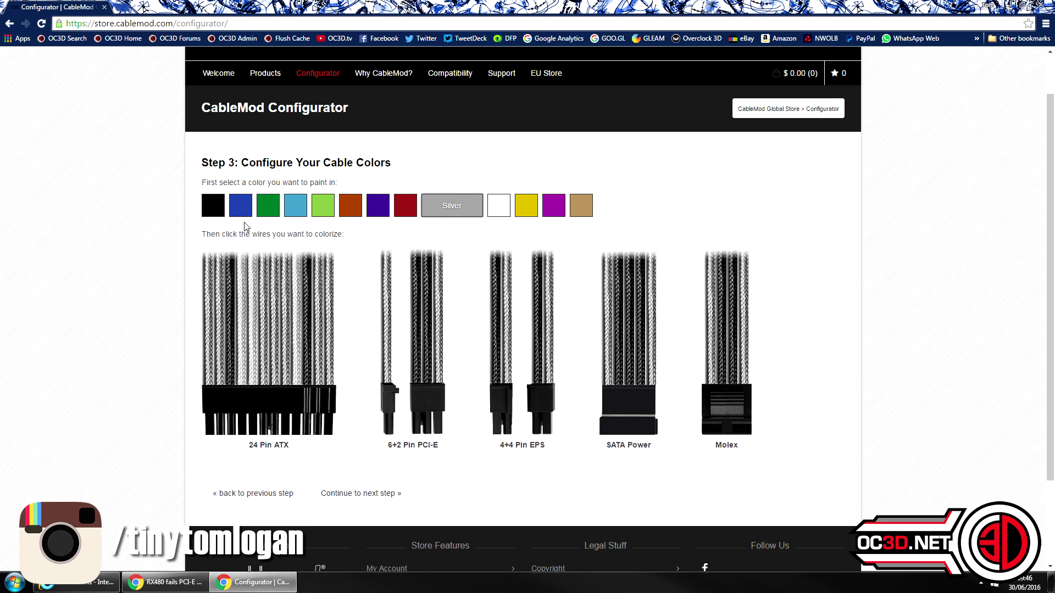
click(486, 208)
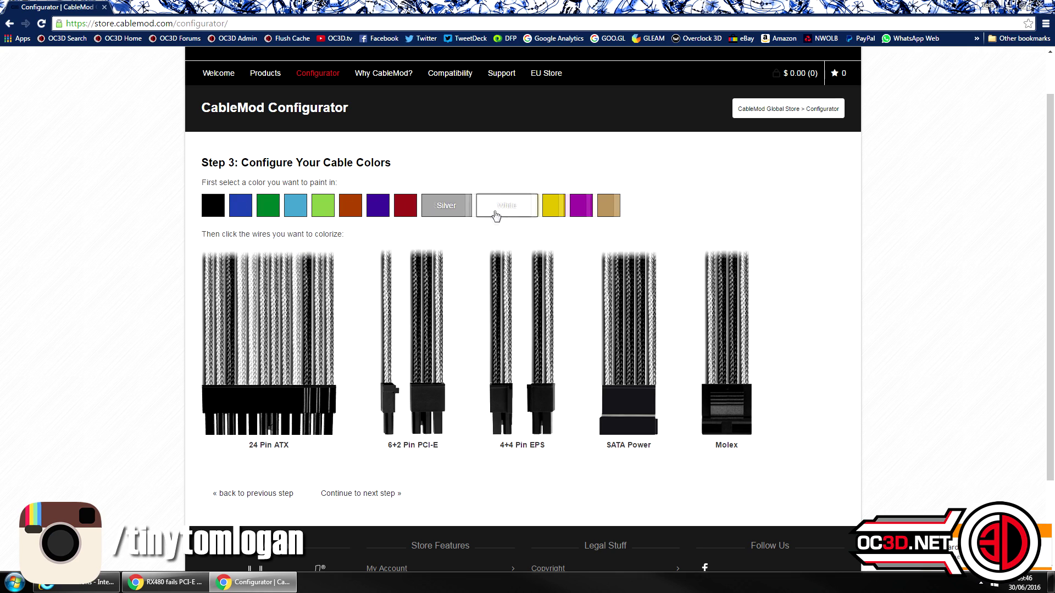
click(286, 376)
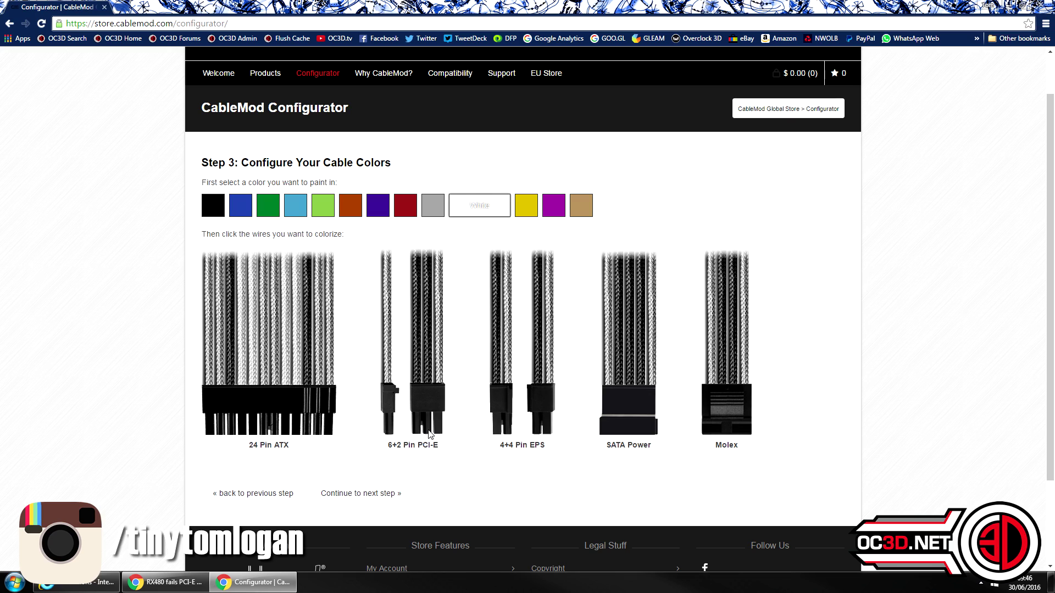
- Paint the second and fourth wires of the SATA Power cable and the two middle wires of the Molex cable white
click(621, 342)
click(643, 346)
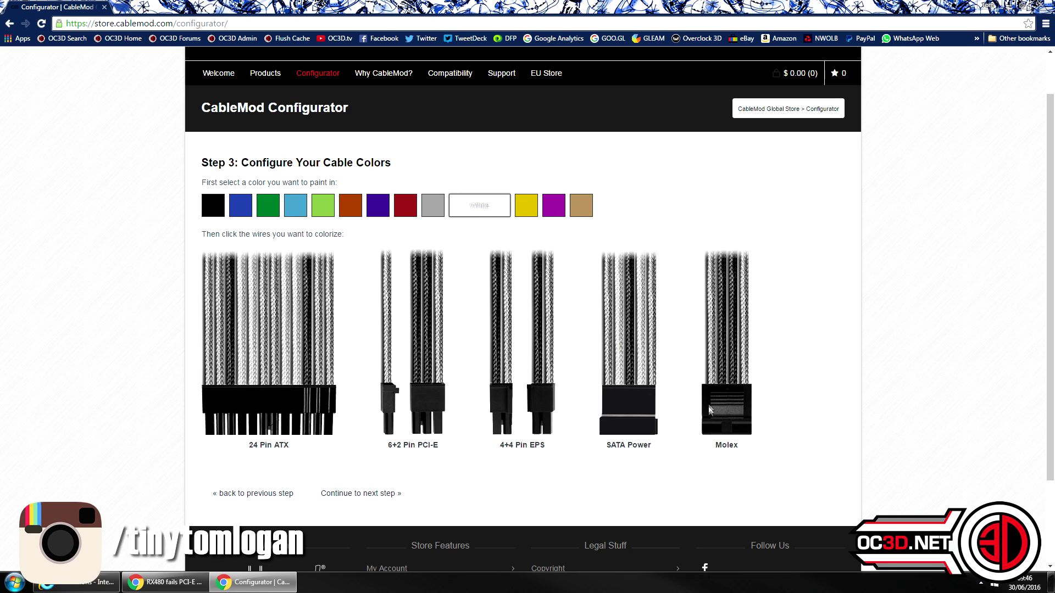
click(732, 352)
click(722, 363)
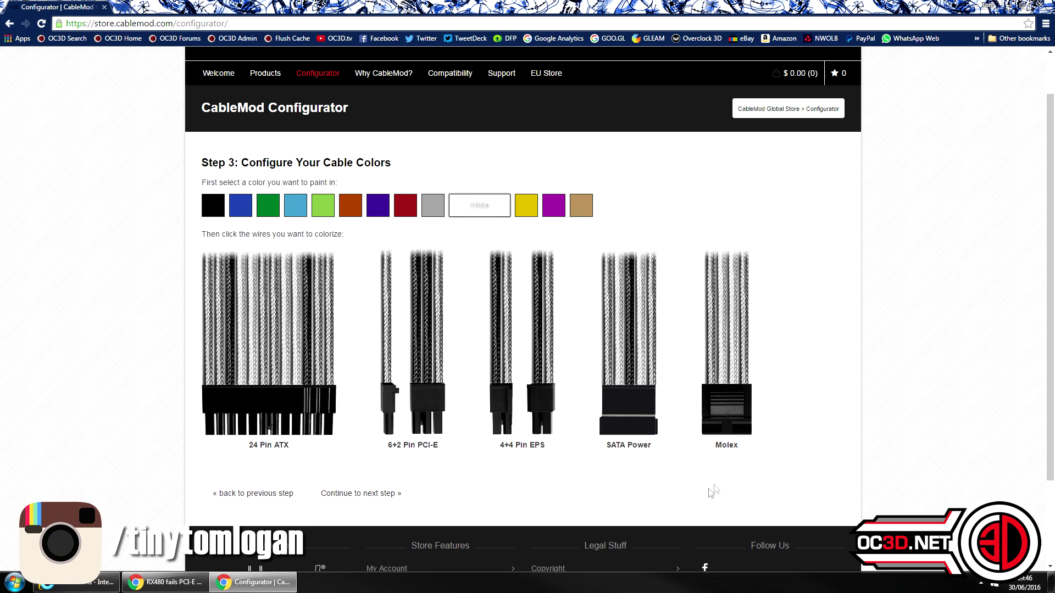
- On the 6+2 Pin PCI-E cable, paint the single wire and the middle of the three wires white, and the left of the three silver
click(427, 355)
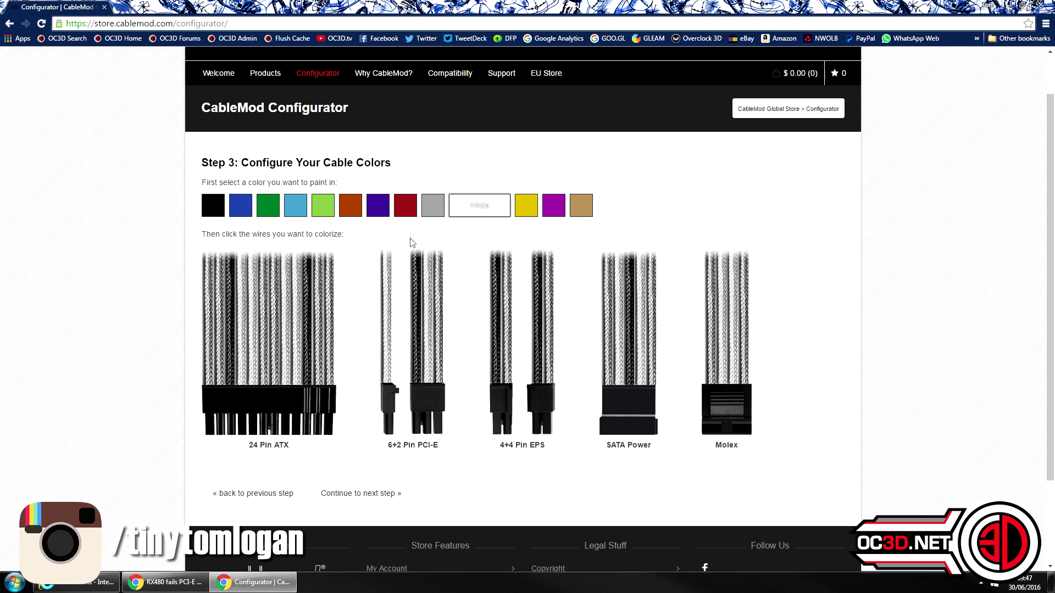
click(463, 217)
click(417, 362)
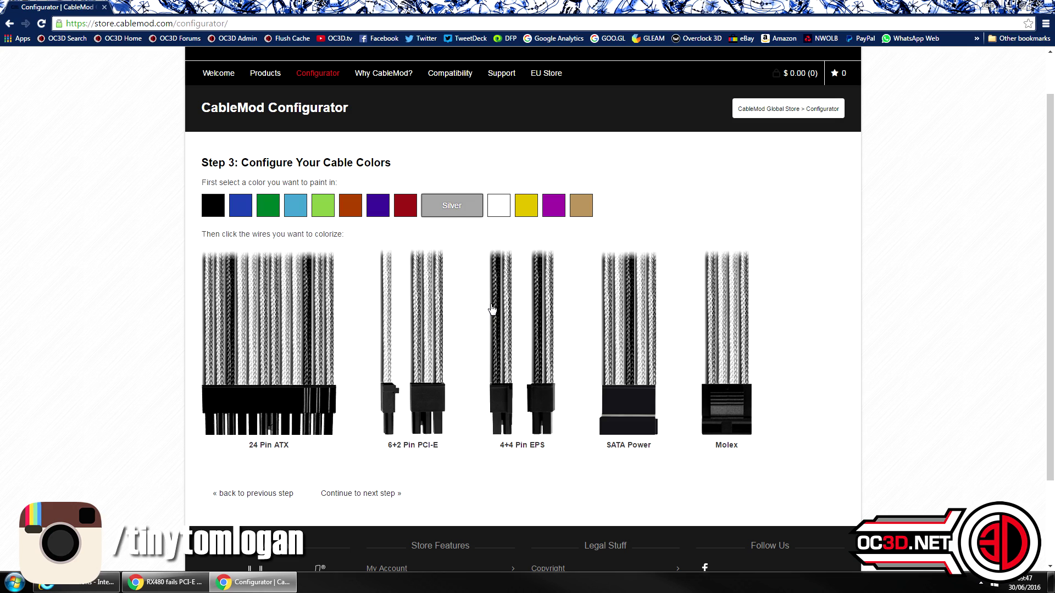
- Paint the third and tenth 24 Pin ATX wires, the left wire of both 4+4 Pin EPS connectors and the middle SATA Power wire red
click(408, 208)
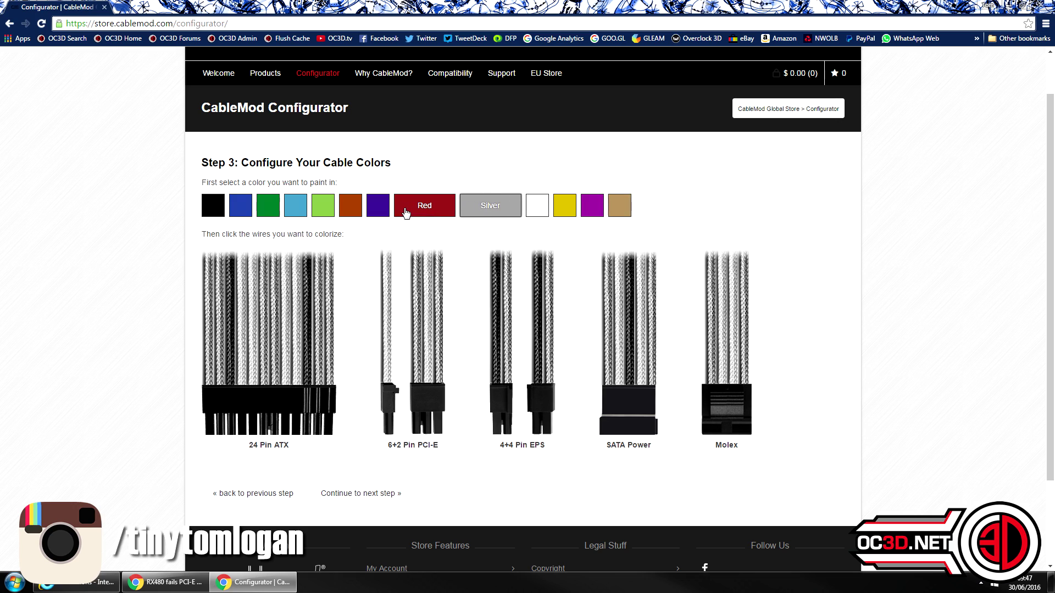
click(305, 364)
click(231, 366)
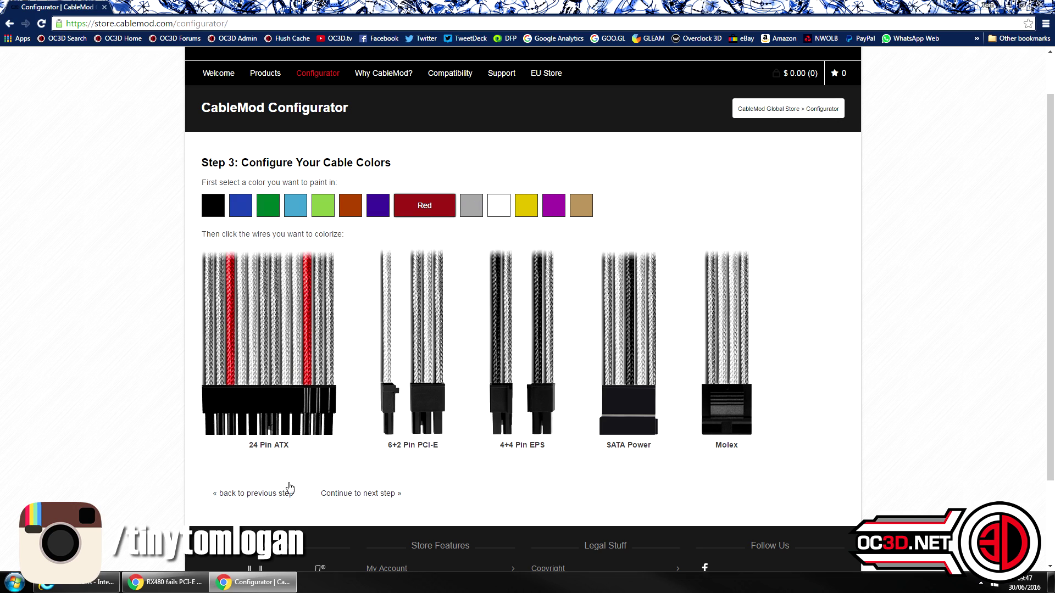
click(496, 329)
click(540, 344)
click(631, 341)
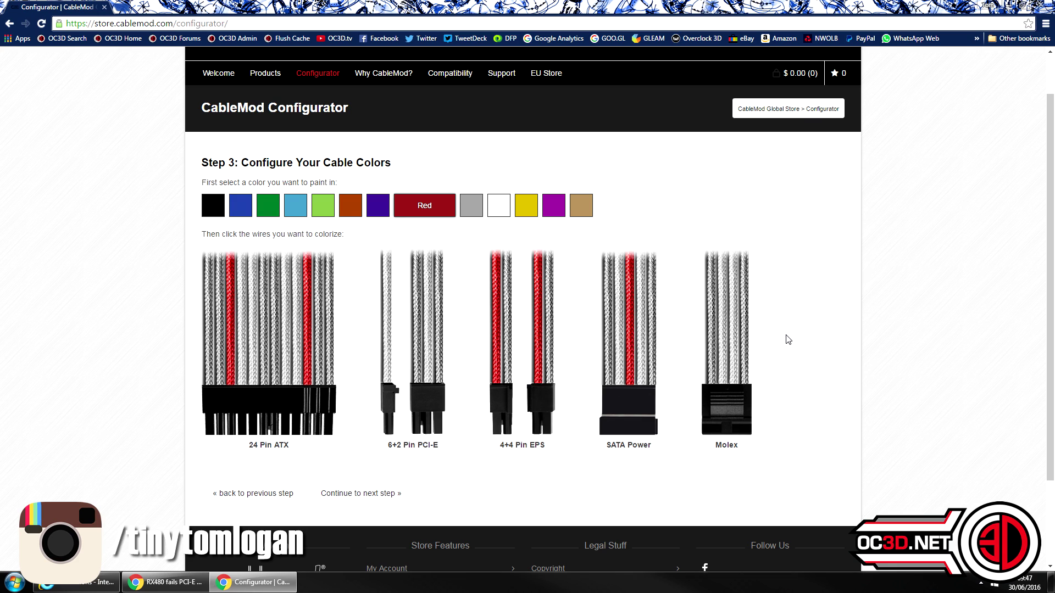
- Continue to the additional accessories step and bring the cable combs and SATA 3 cable offers into view
scroll(796, 325, down, 2)
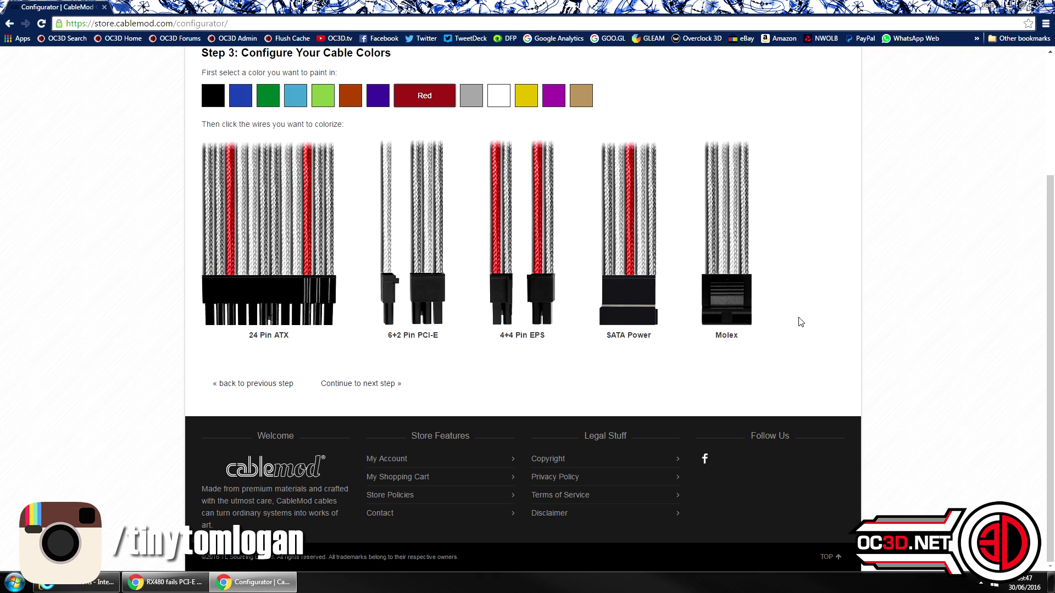
scroll(807, 341, up, 2)
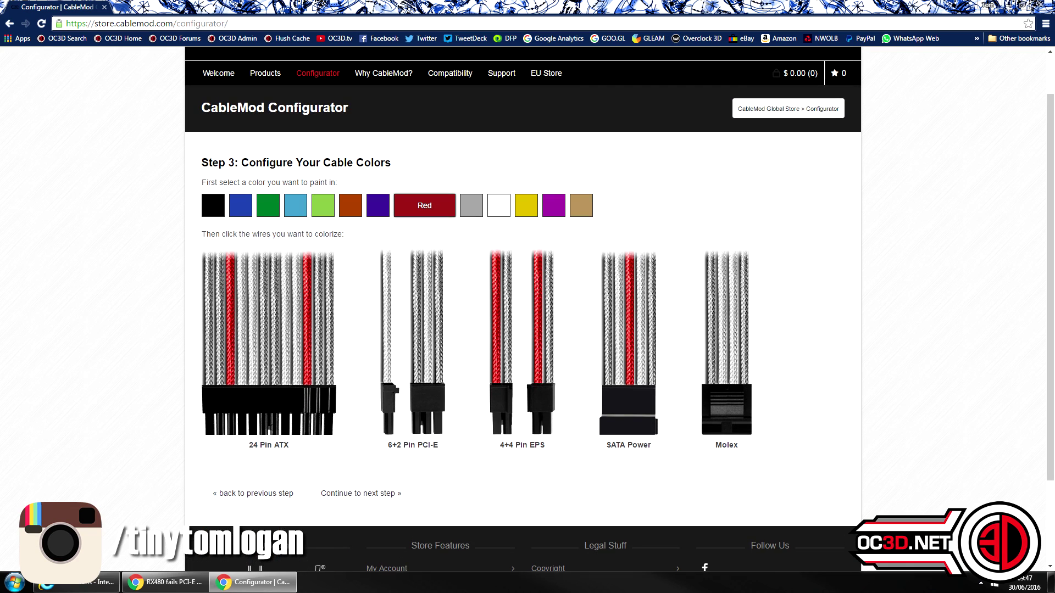
click(334, 502)
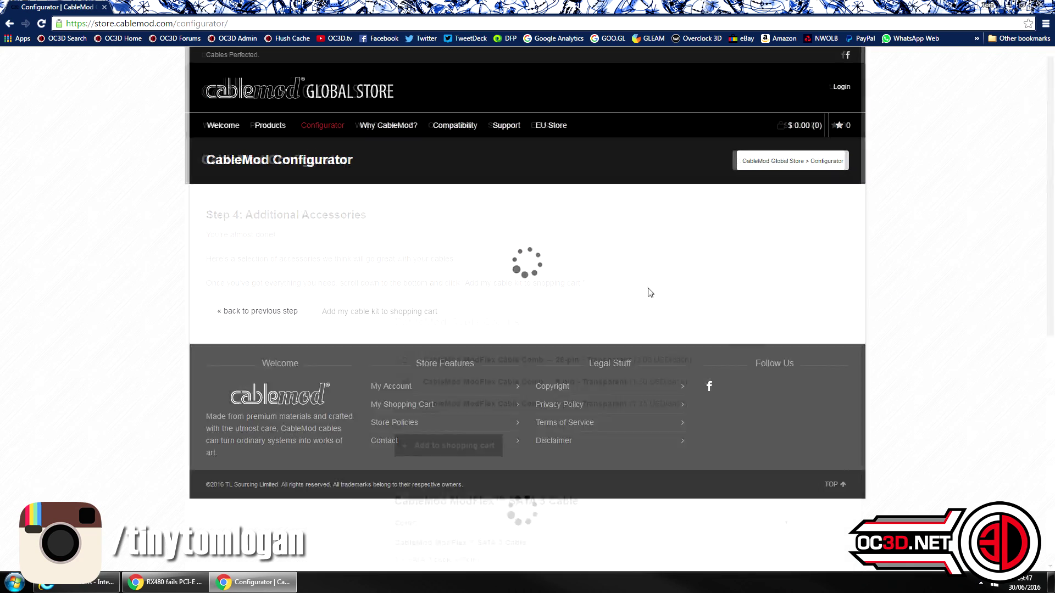
scroll(716, 249, down, 2)
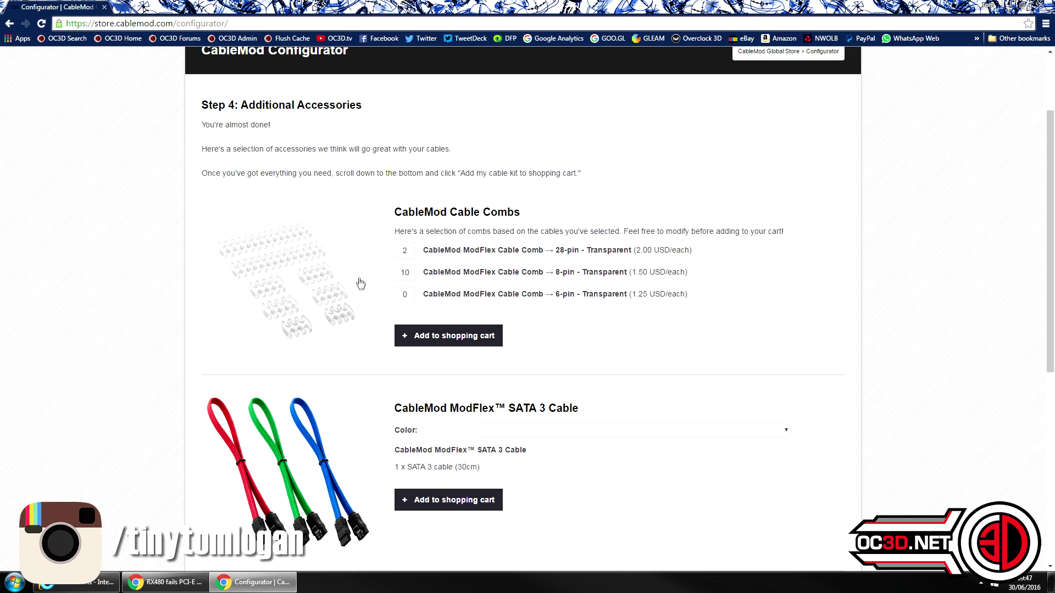
scroll(352, 276, down, 1)
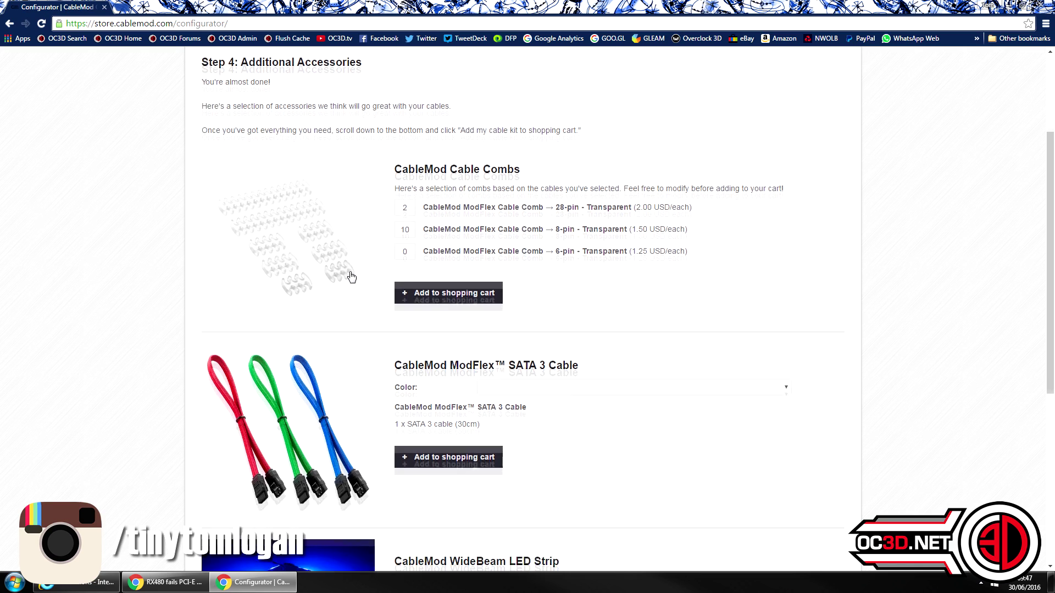
- Look over the suggested cable combs, choose Red for the ModFlex SATA 3 cable and add one to the shopping cart
scroll(352, 277, up, 2)
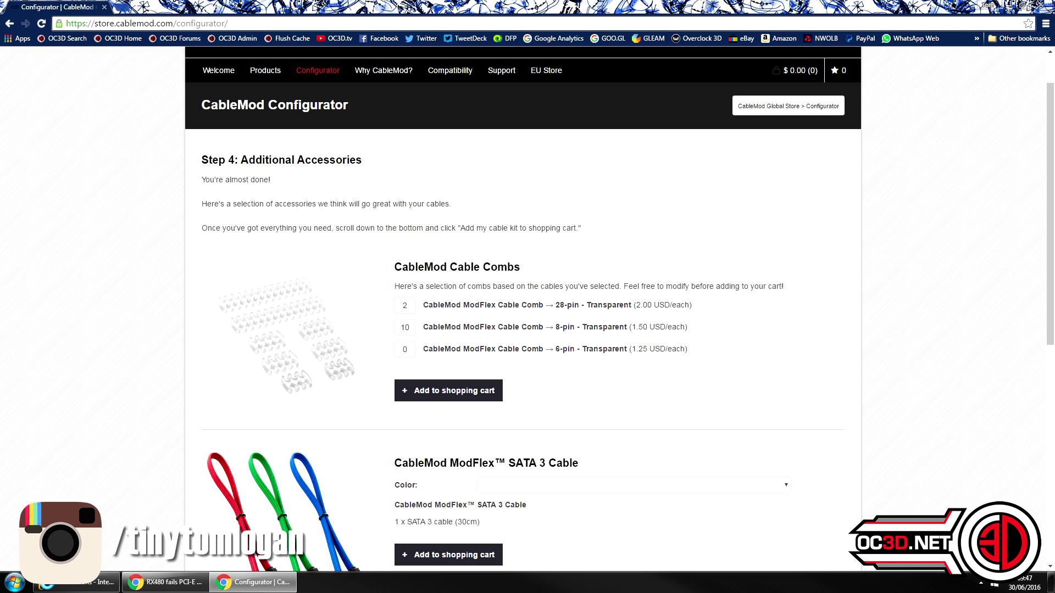
scroll(170, 333, down, 3)
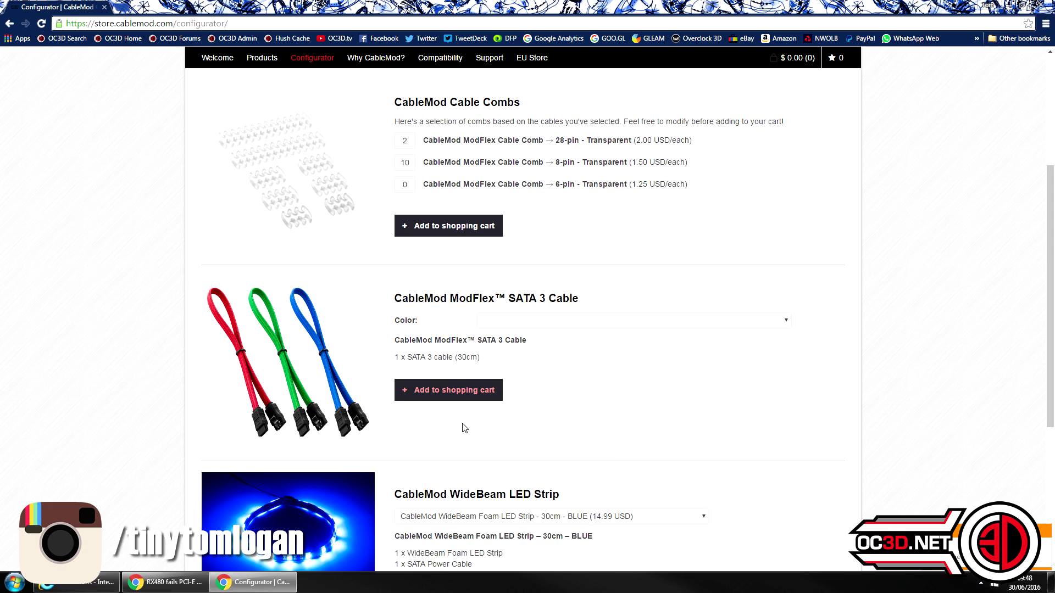
click(456, 394)
click(785, 323)
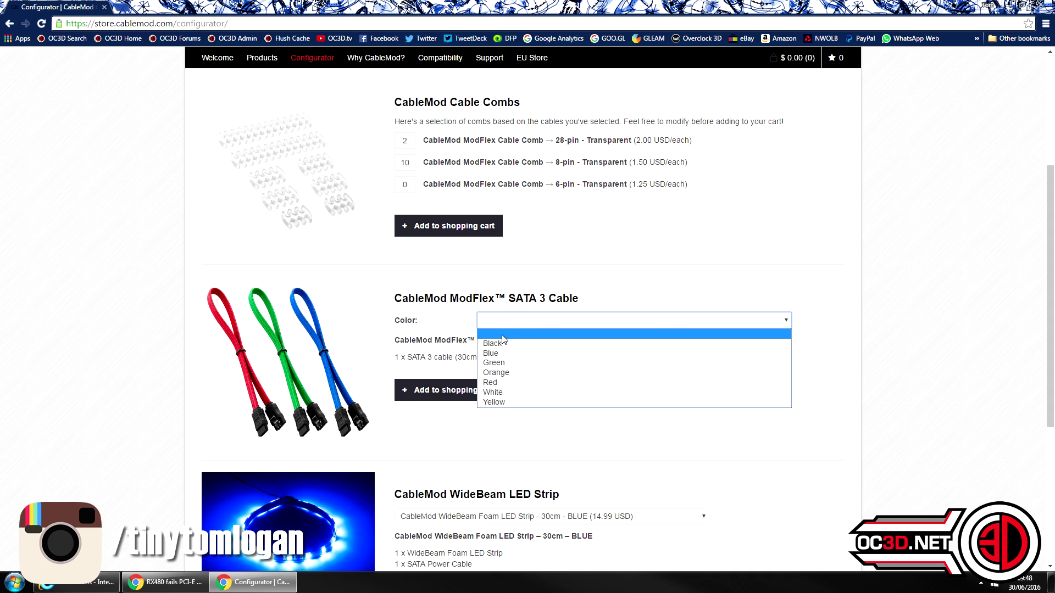
click(503, 383)
click(413, 396)
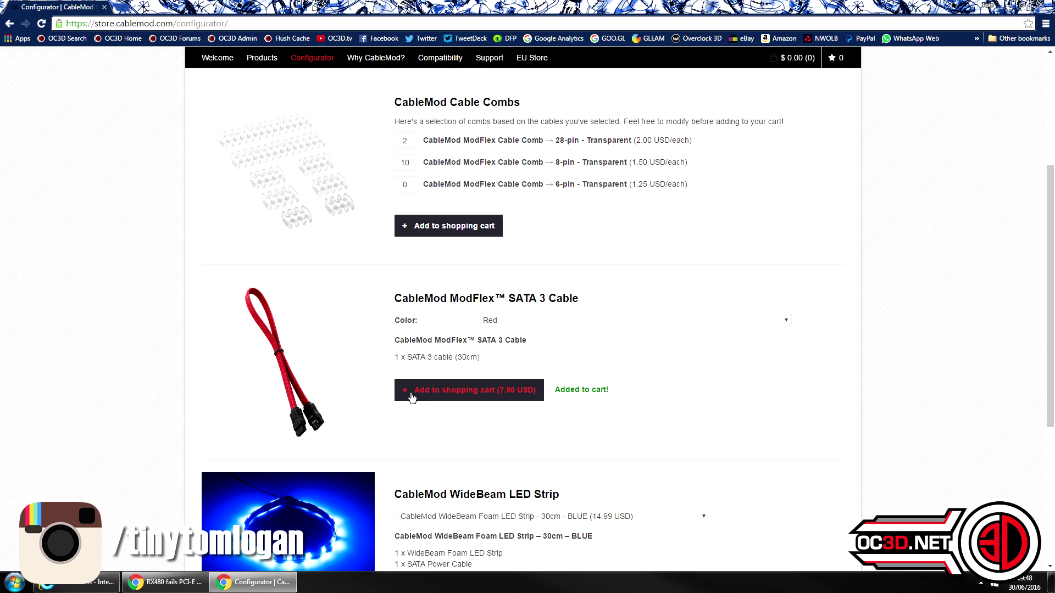
- Change the ModFlex SATA 3 cable color to White and add two of them to the shopping cart
click(785, 325)
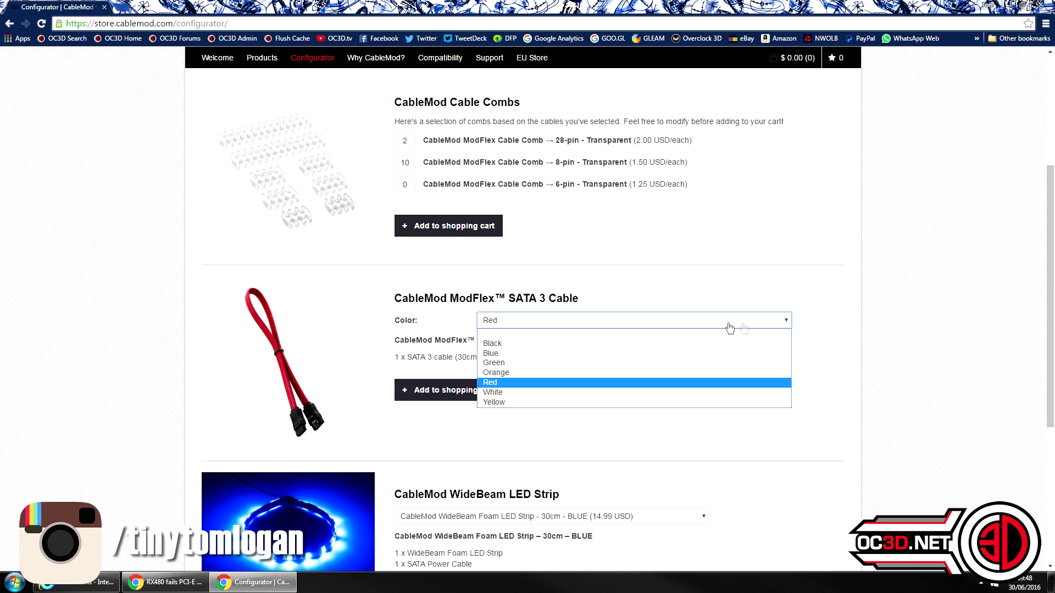
click(502, 392)
click(459, 401)
click(449, 400)
- Add a second Red ModFlex SATA 3 cable and the configured custom cable kit to the shopping cart
click(783, 325)
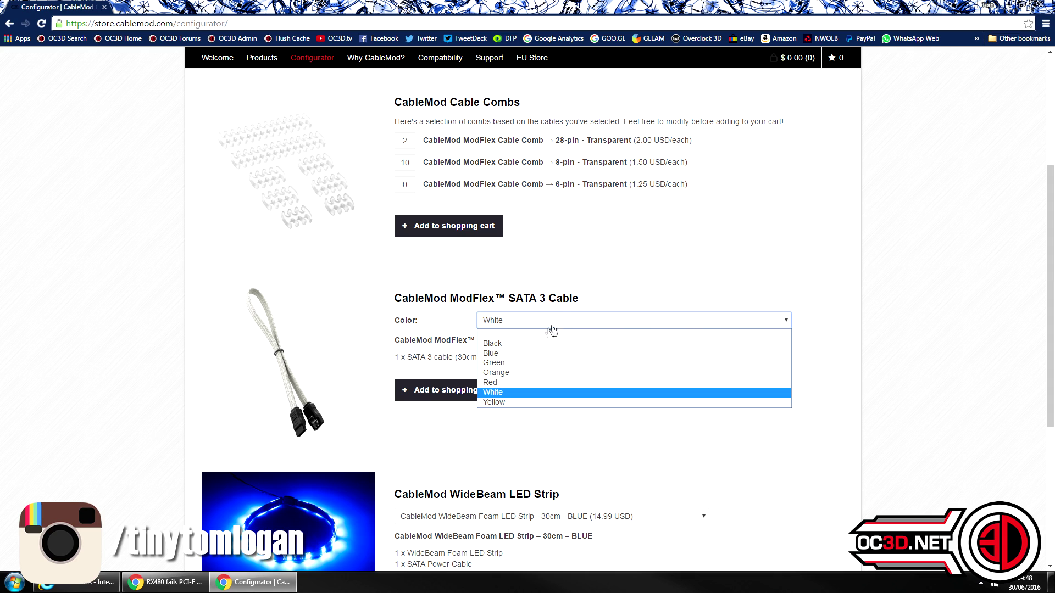
click(491, 383)
click(467, 390)
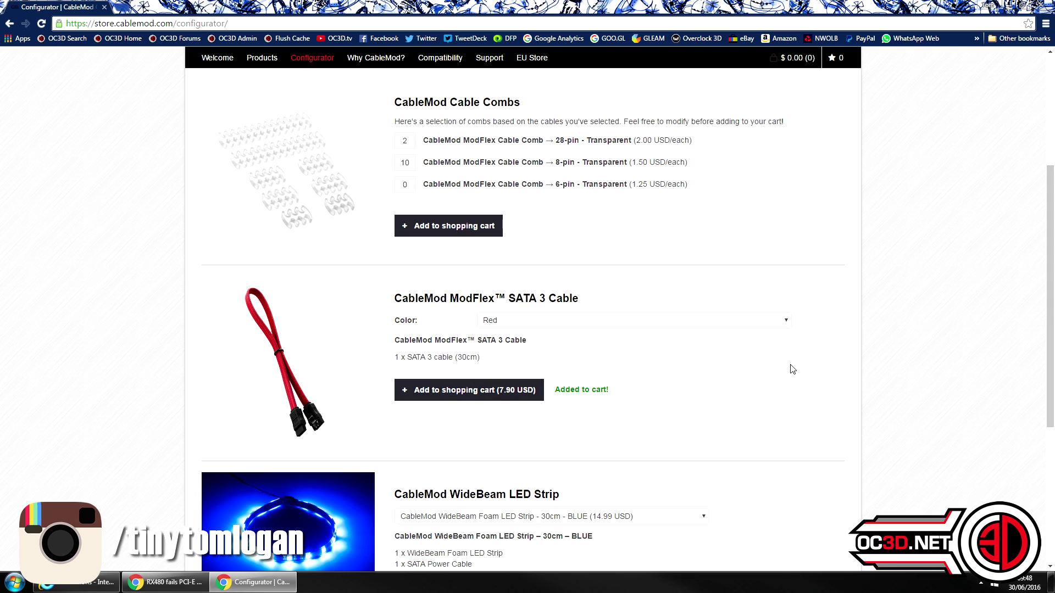
scroll(791, 365, down, 3)
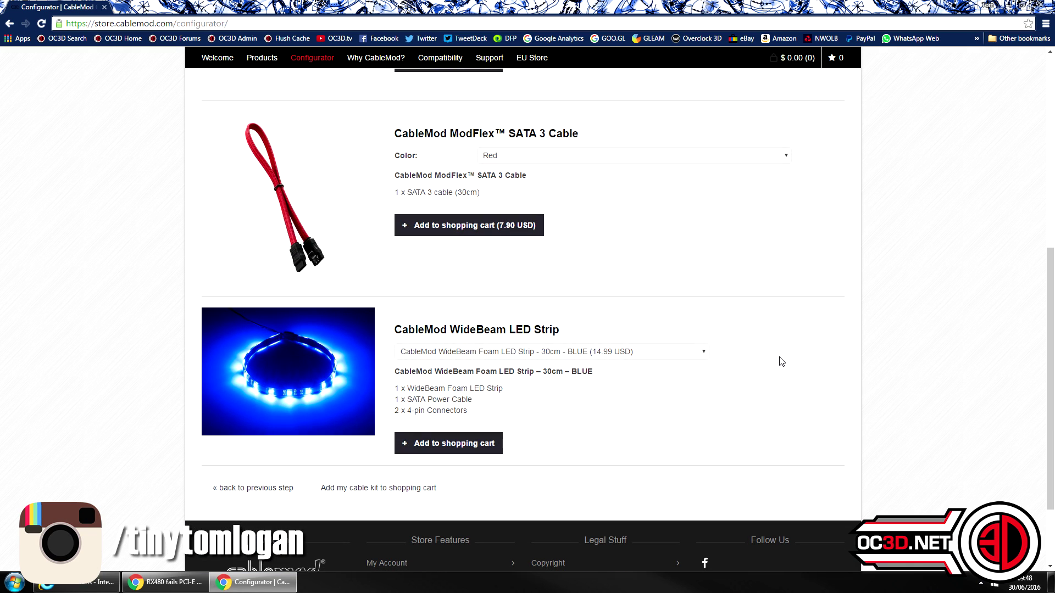
scroll(622, 410, down, 1)
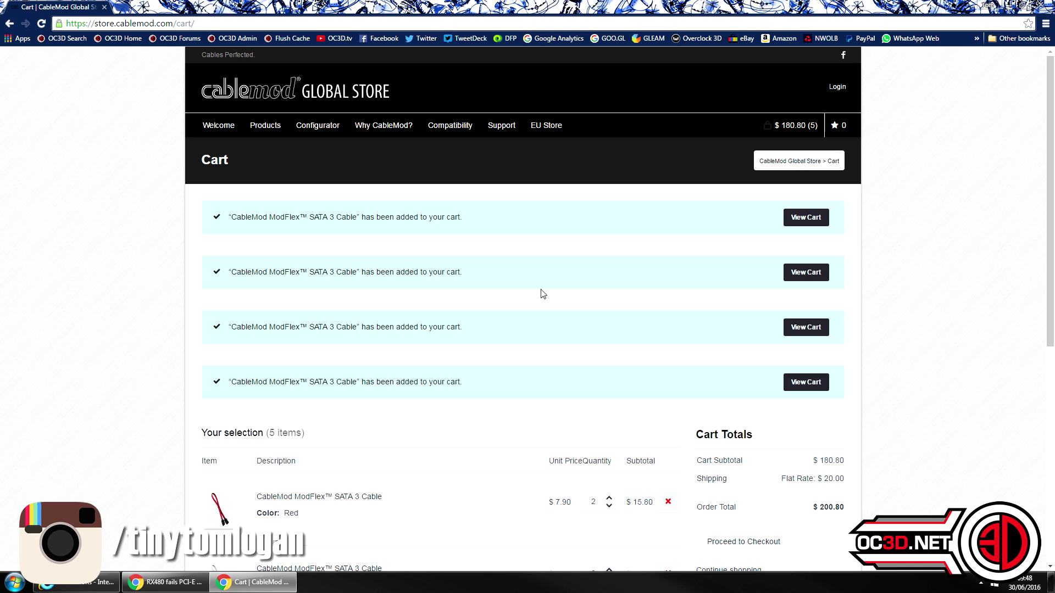
- Review the cart's SATA 3 cables and custom cable kit, their quantities and subtotals, the shipping charge and the order total
scroll(524, 263, down, 4)
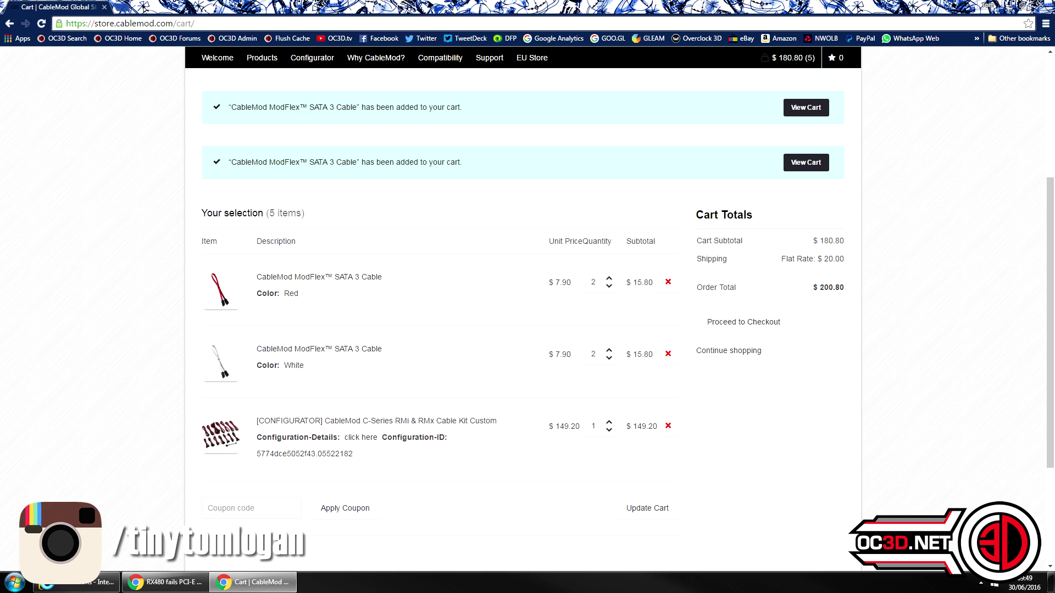
drag(845, 259, 786, 259)
scroll(809, 352, down, 3)
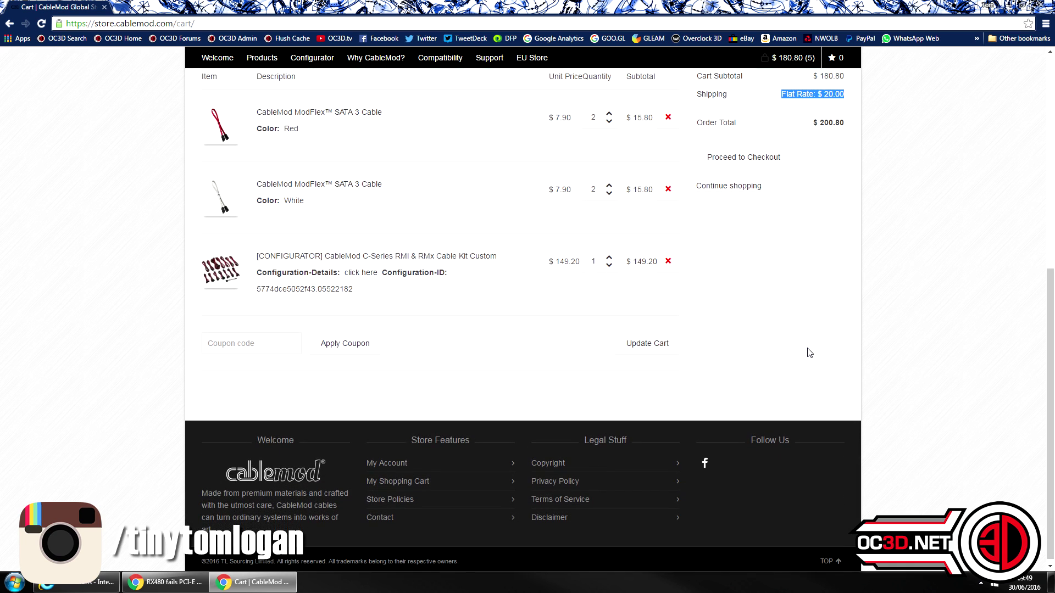
scroll(809, 352, up, 2)
scroll(809, 353, up, 3)
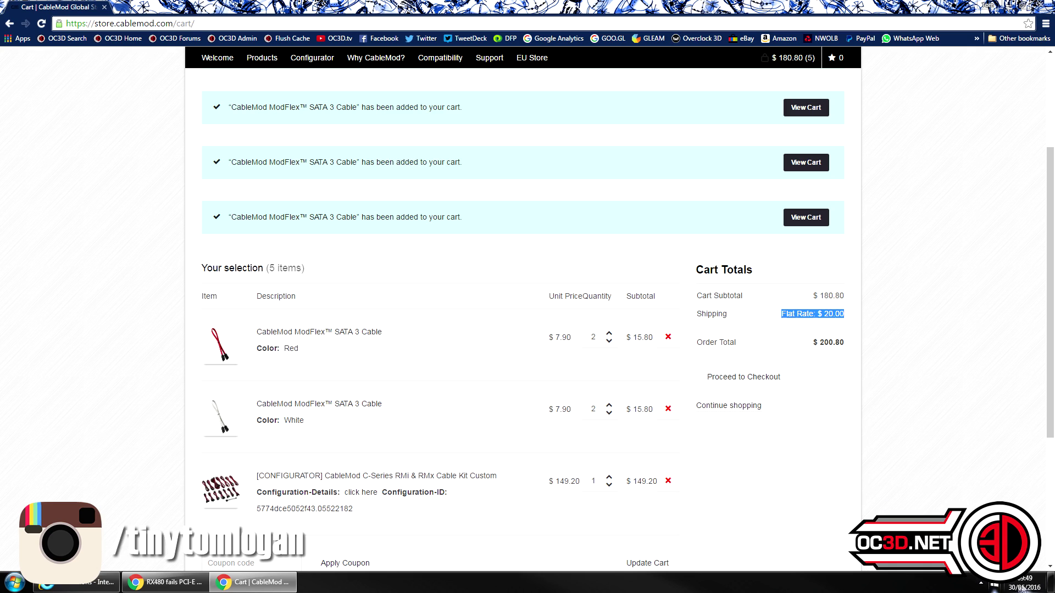
click(763, 471)
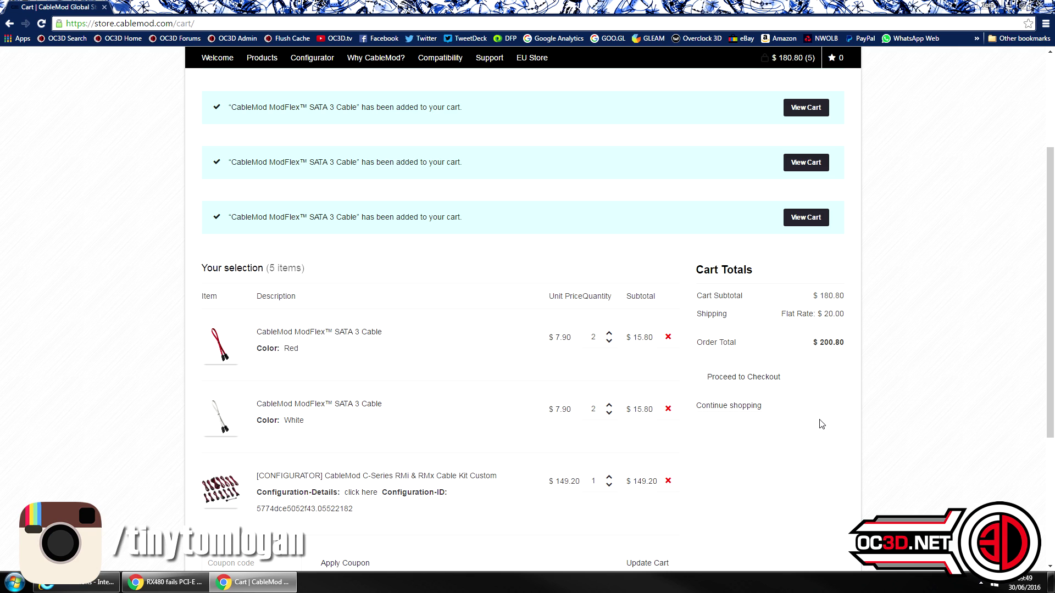
scroll(821, 424, down, 3)
scroll(796, 407, up, 3)
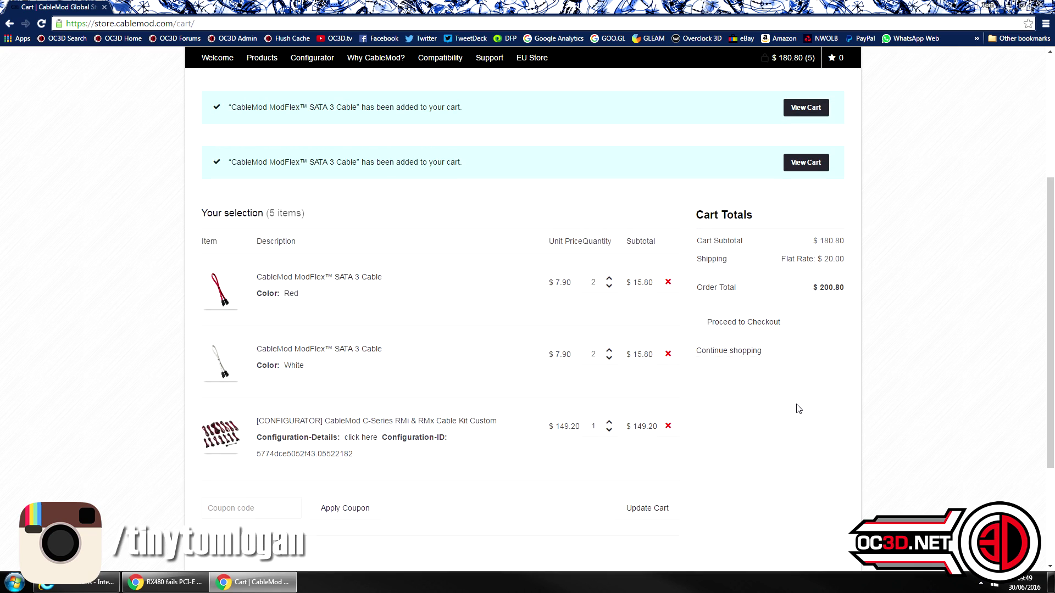